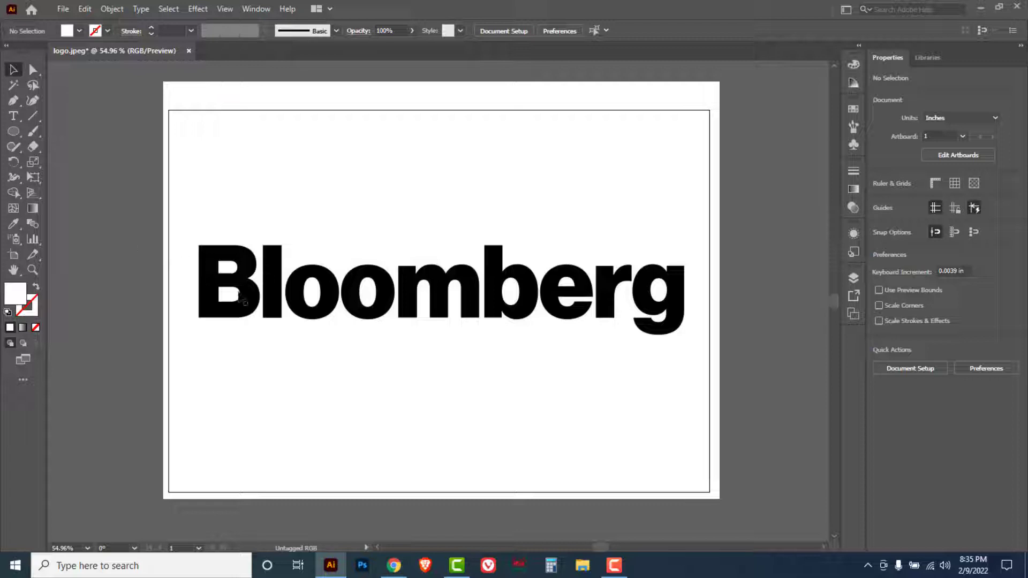
Shift the Bloomberg logo image slightly down on the artboard, then delete it to leave the artboard empty.
left_click(244, 303)
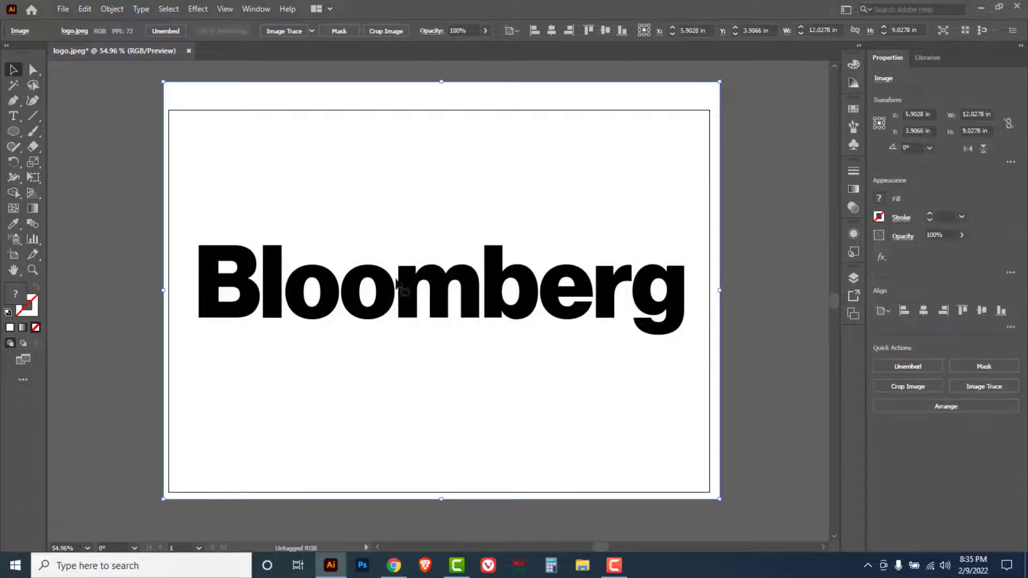
mouse_move(491, 295)
left_mouse_down()
mouse_move(338, 343)
mouse_move(329, 332)
mouse_move(559, 290)
mouse_move(479, 306)
left_mouse_up()
key("ctrl+shift+a")
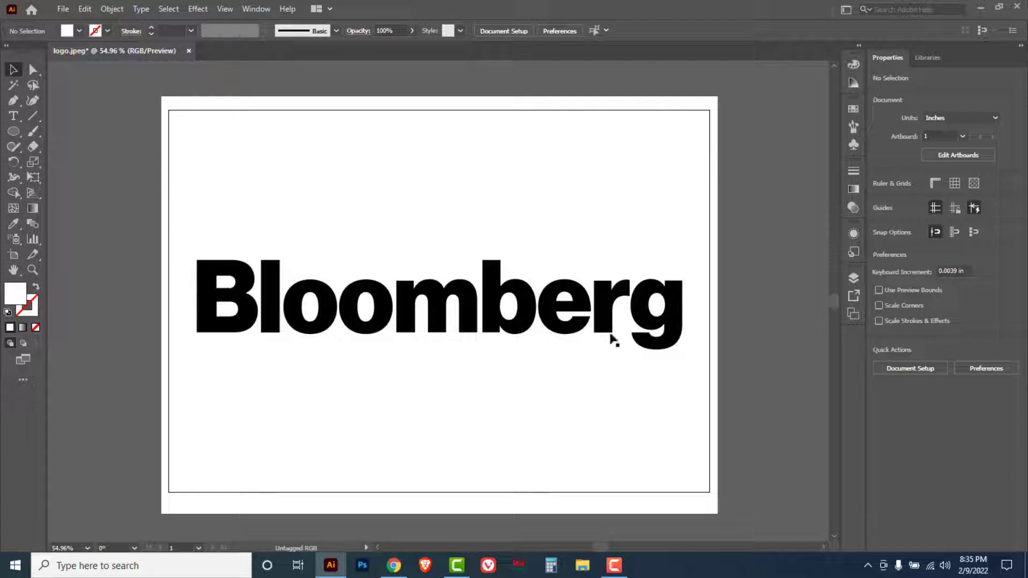
left_click(517, 403)
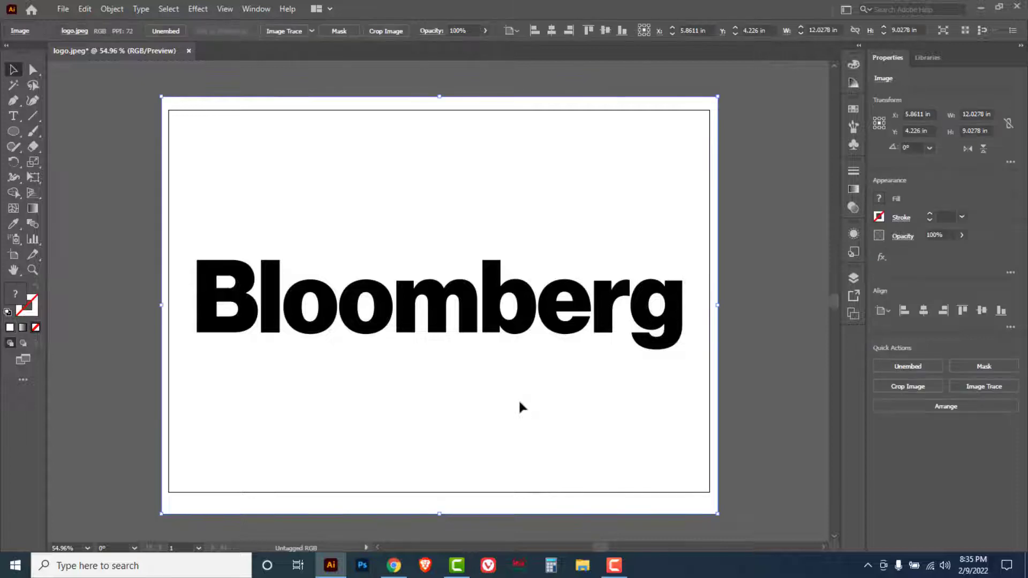
key("Delete")
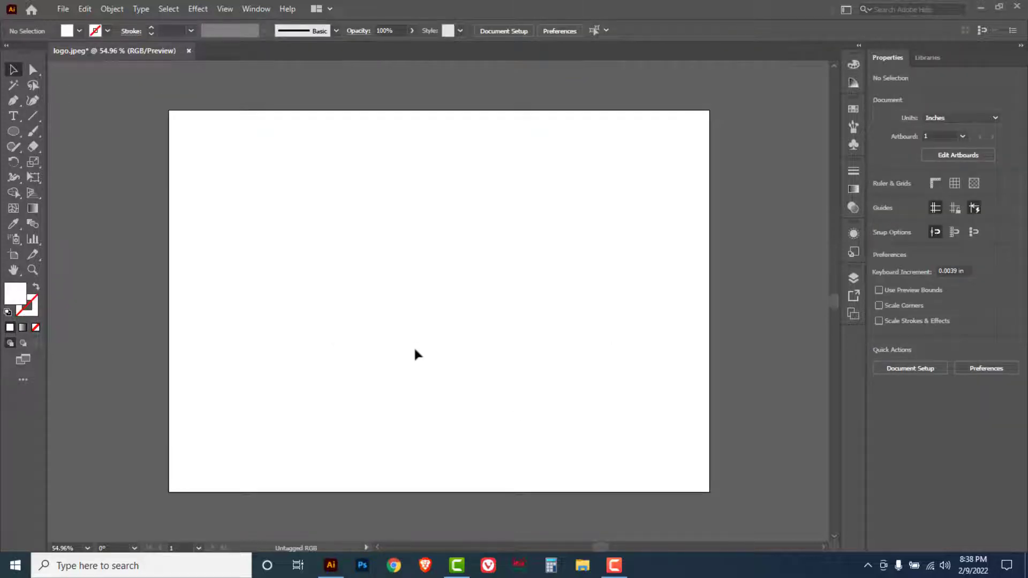
Switch to Chrome, search Google for dafont and open the DaFont website.
left_click(394, 565)
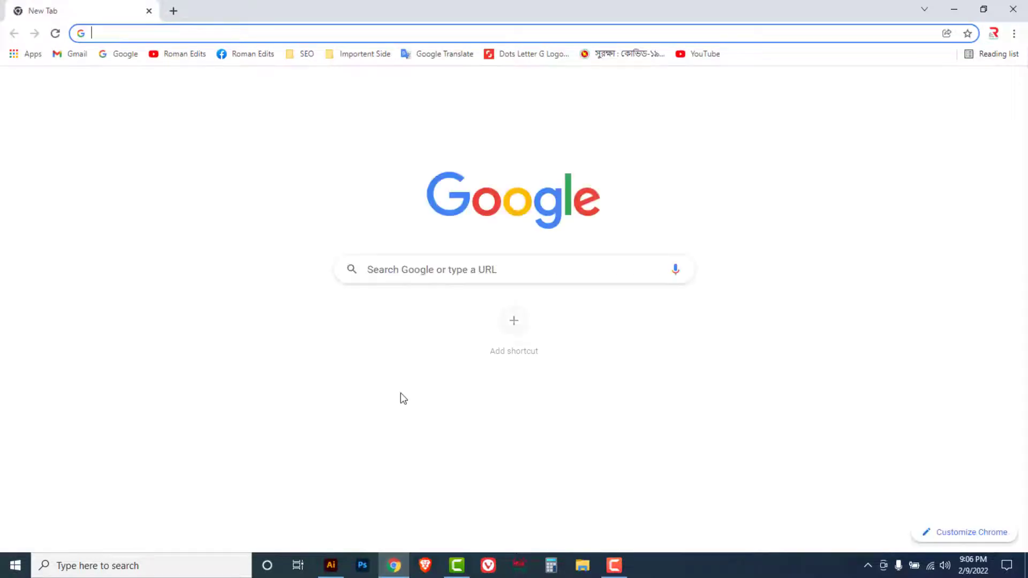
left_click(405, 272)
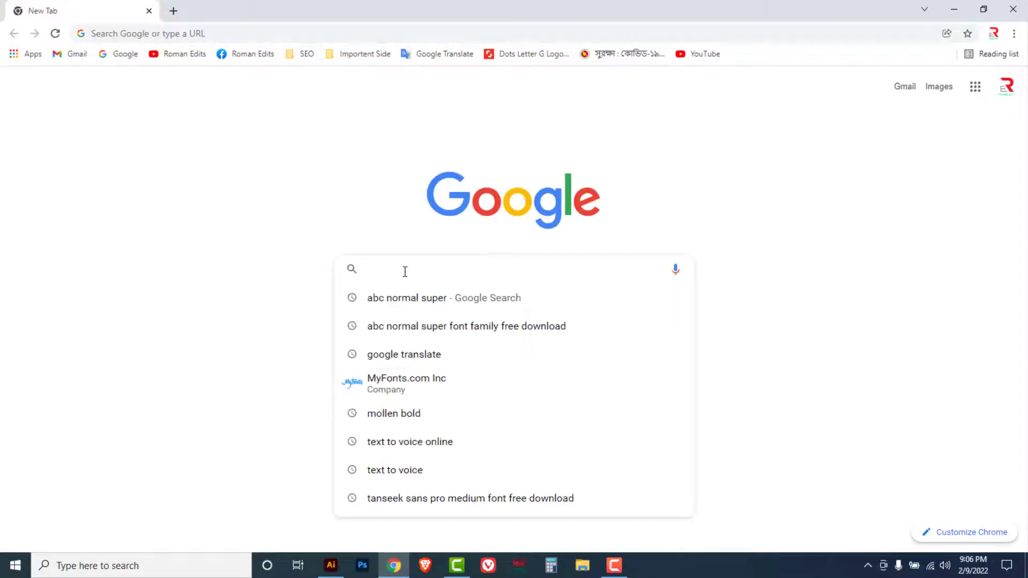
type("da")
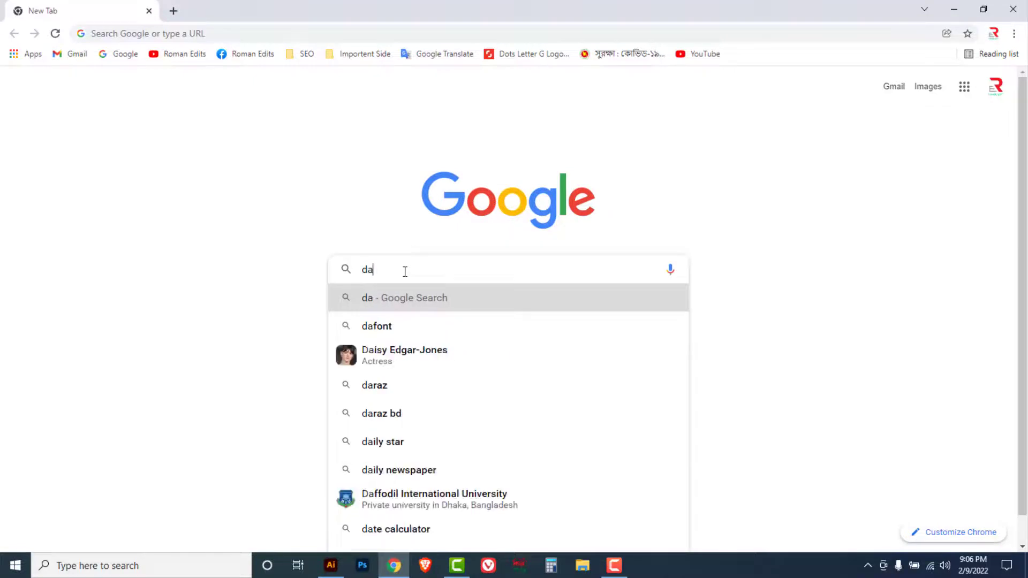
left_click(394, 332)
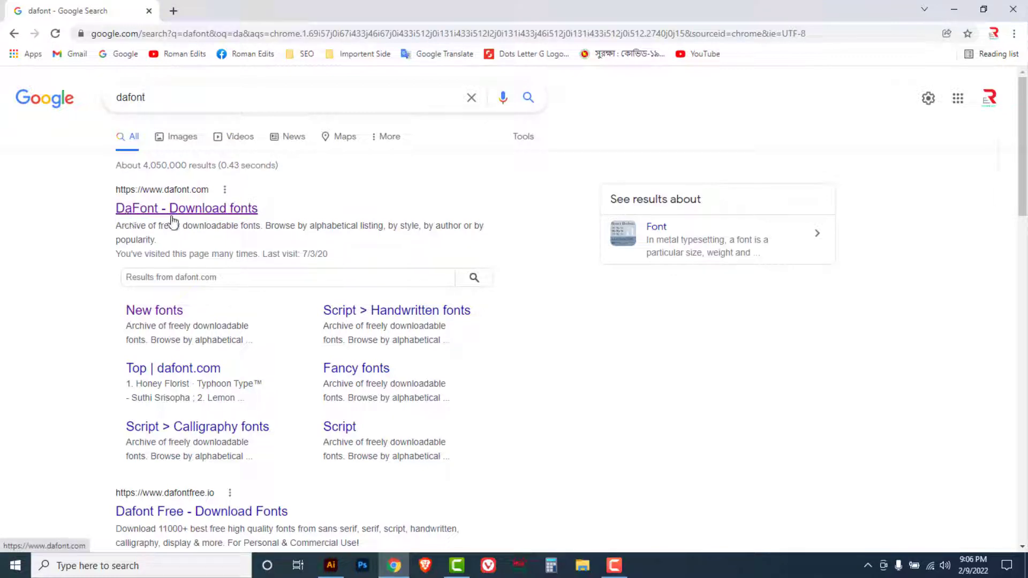
left_click(198, 212)
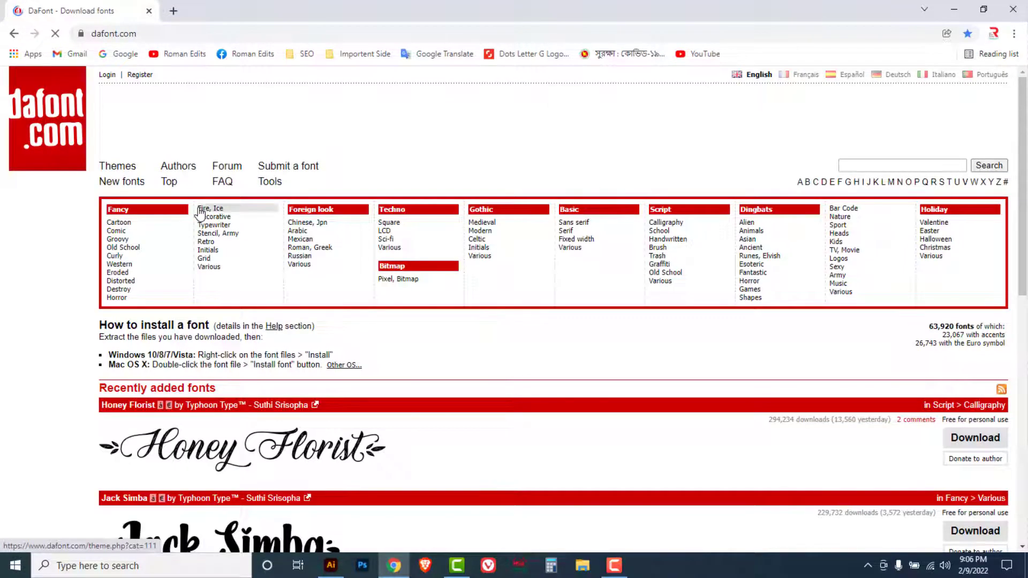
Open DaFont's Basic > Sans serif category and preview its fonts with the text "Bloomberg".
left_click(590, 229)
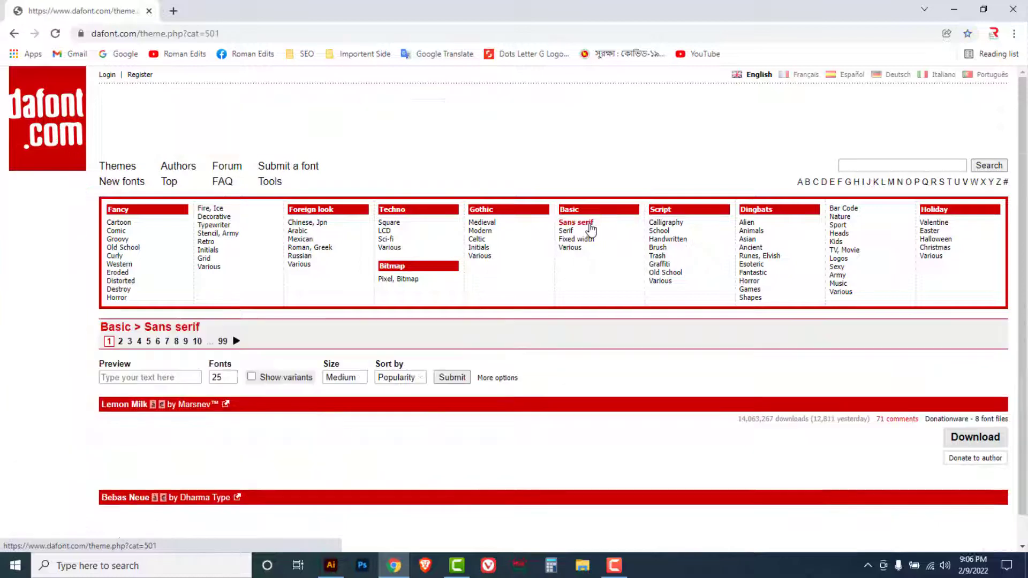
left_click(144, 378)
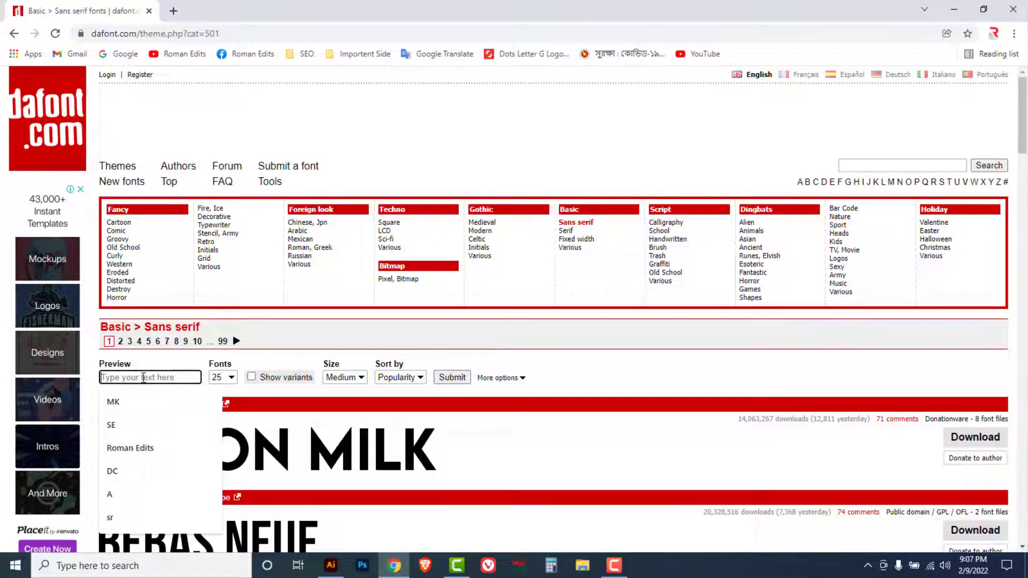
type("Bloombe")
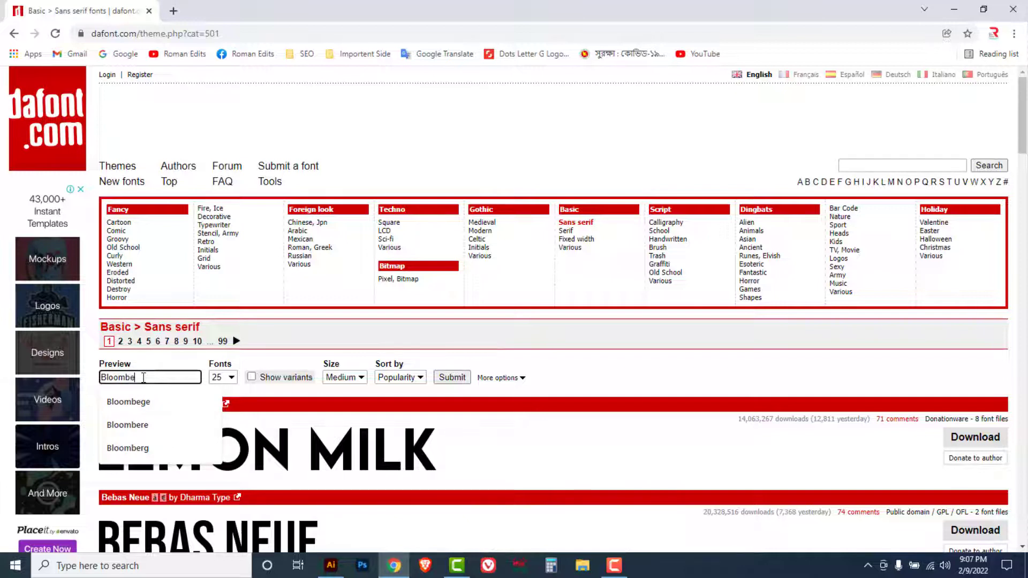
type("r")
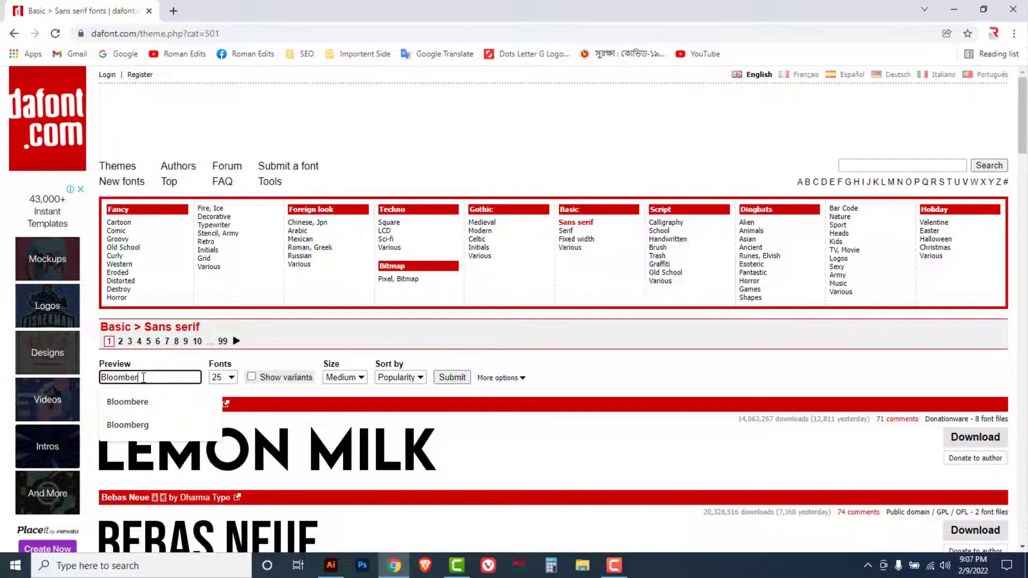
type("g")
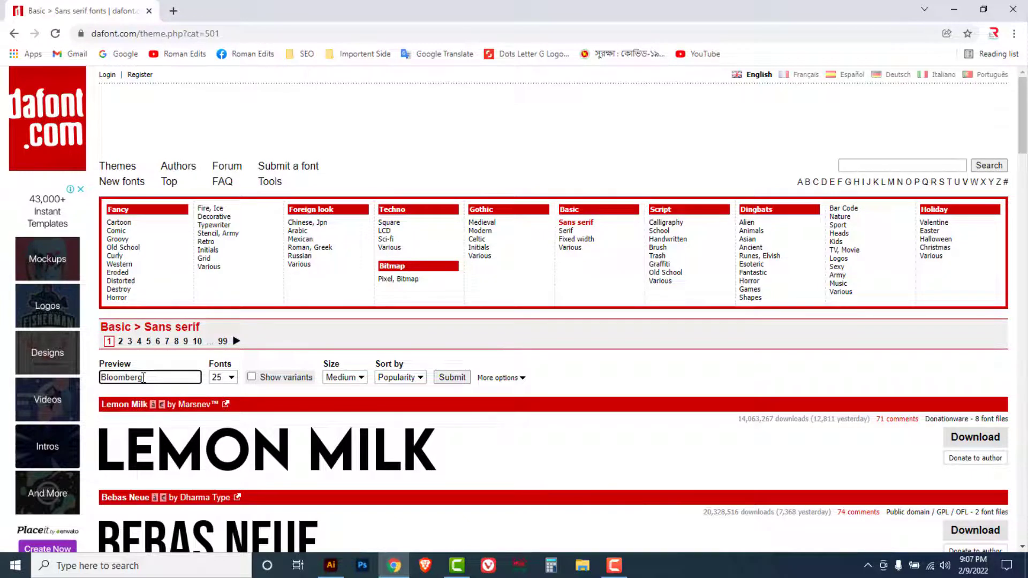
key("Return")
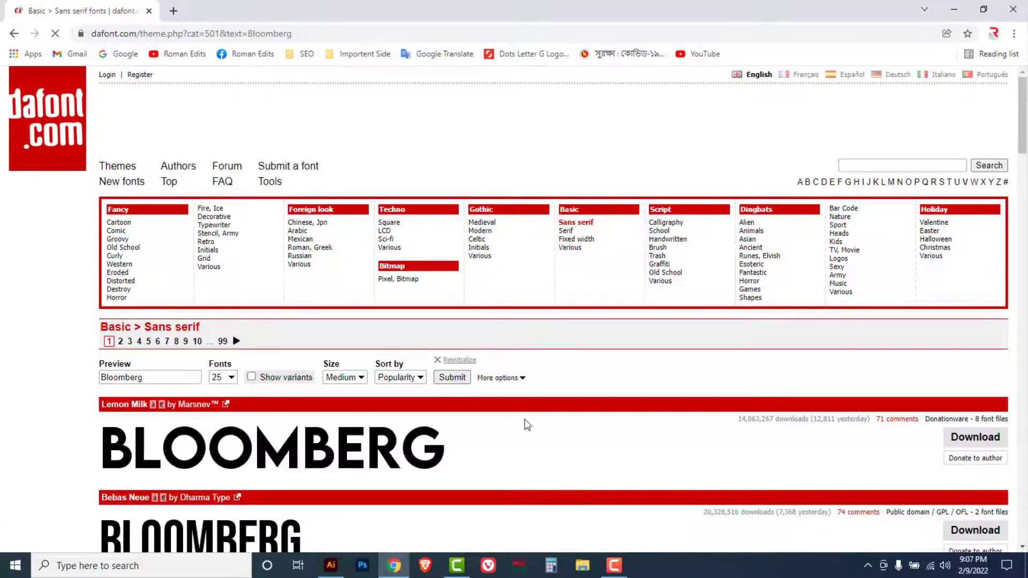
Examine the sans serif font previews on the first page for one that resembles the Bloomberg logo lettering.
scroll(532, 426, "down", 3)
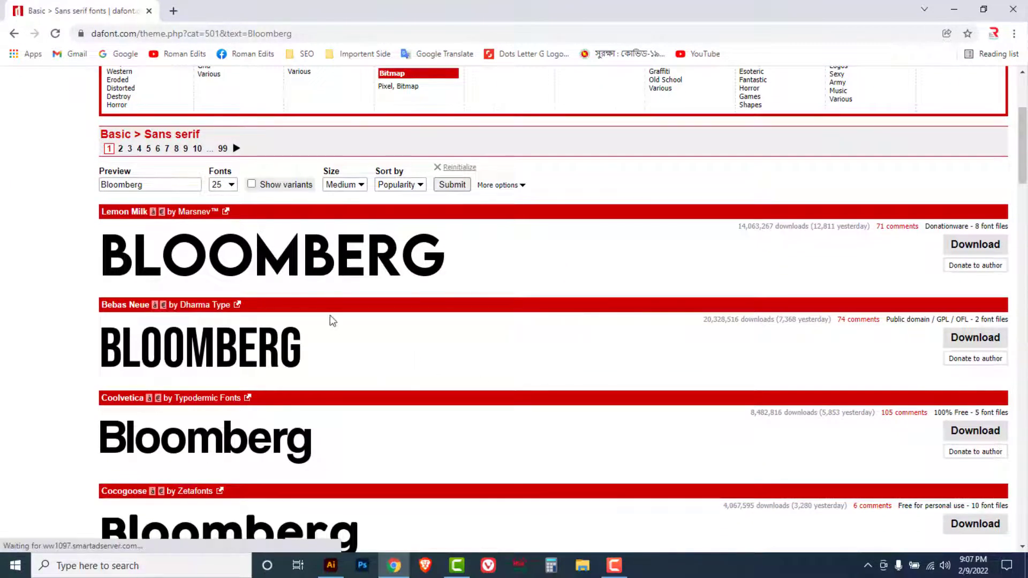
scroll(330, 319, "down", 1)
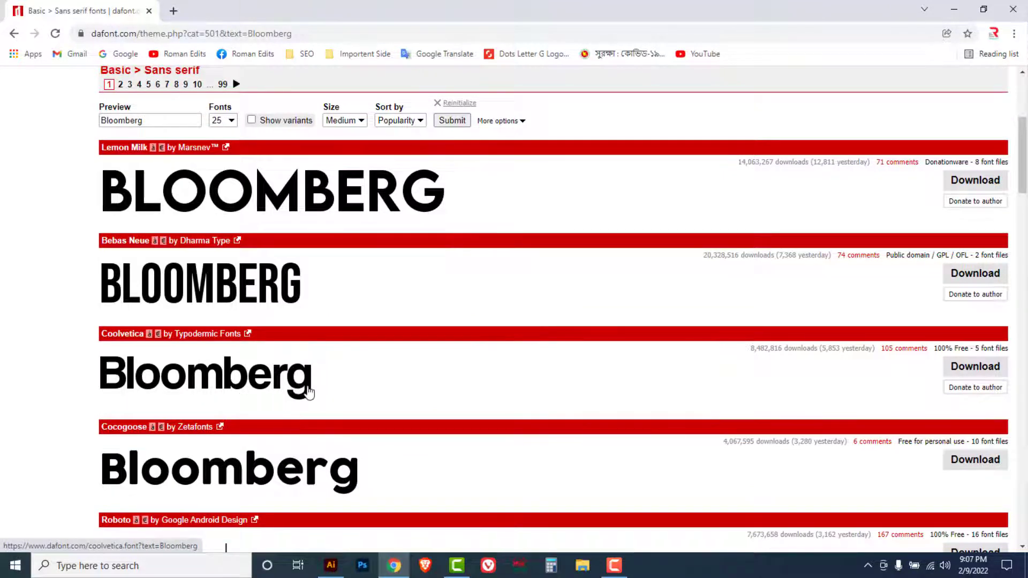
scroll(361, 383, "down", 4)
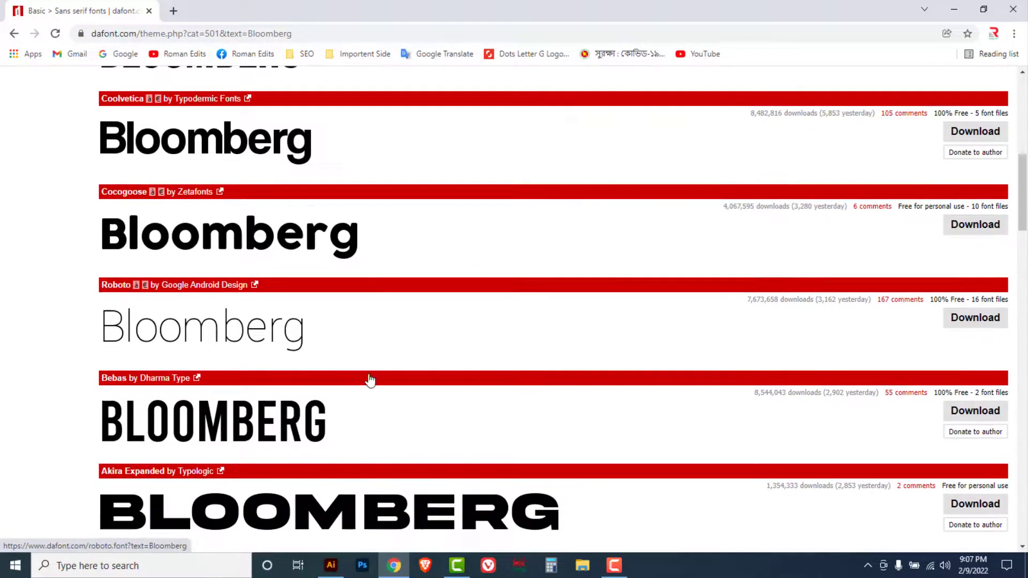
scroll(370, 380, "down", 8)
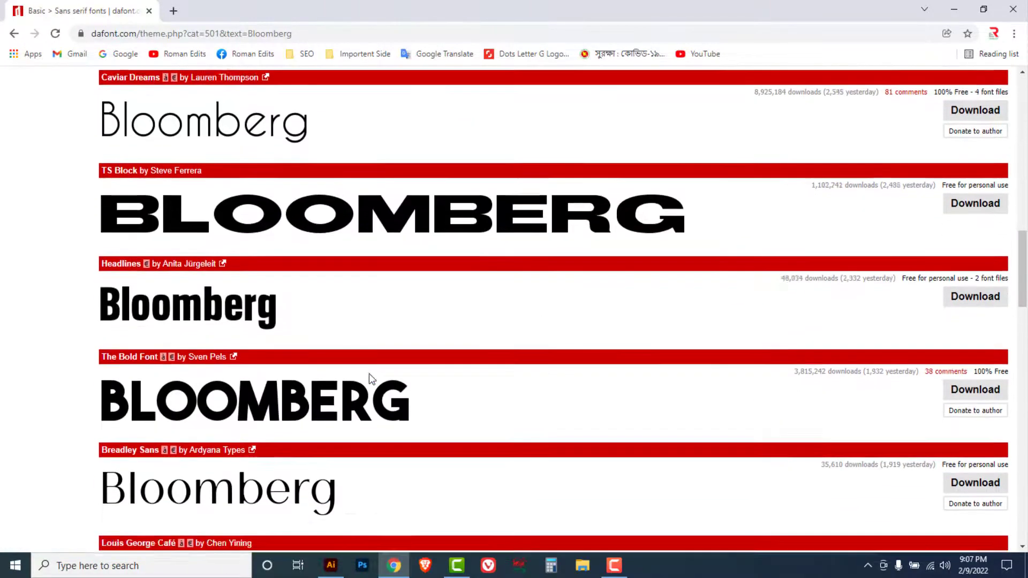
scroll(368, 374, "down", 14)
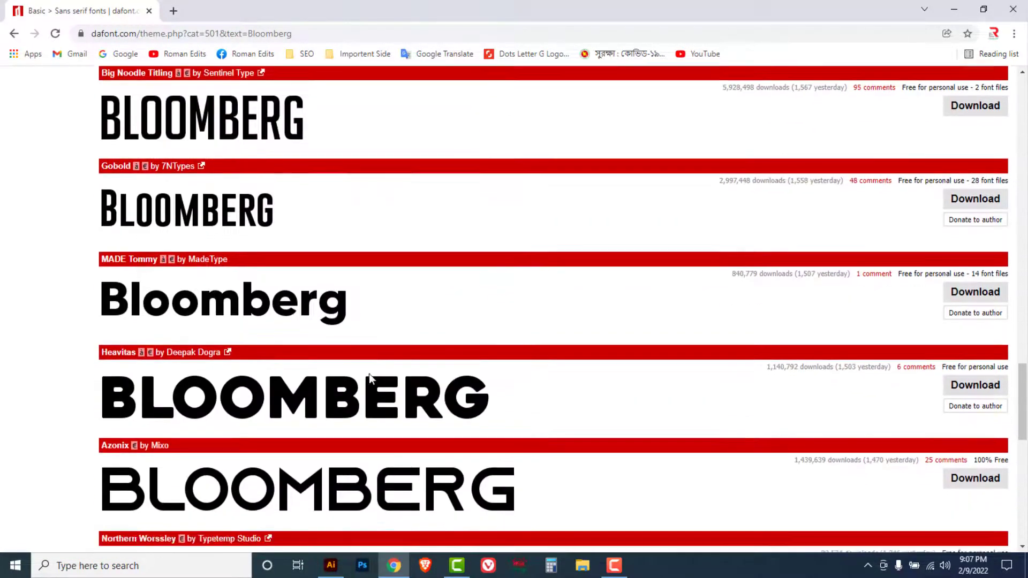
scroll(369, 373, "down", 7)
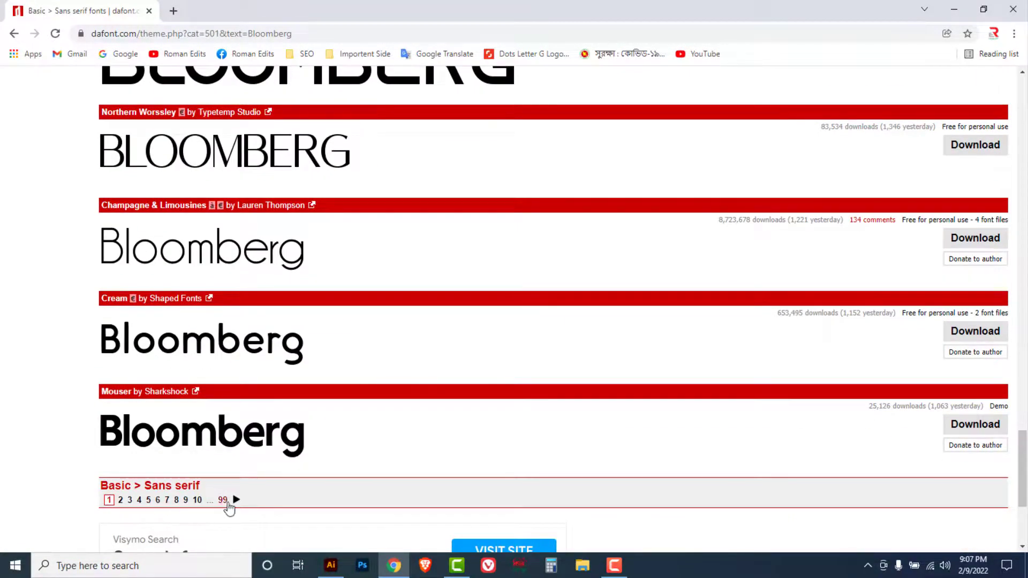
scroll(478, 344, "up", 12)
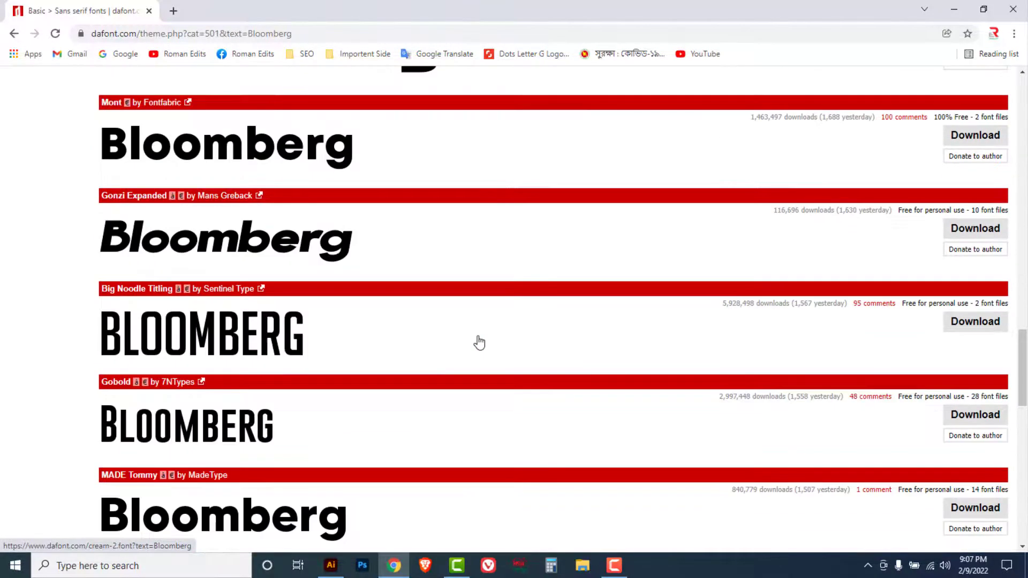
scroll(479, 343, "up", 9)
scroll(479, 341, "up", 1)
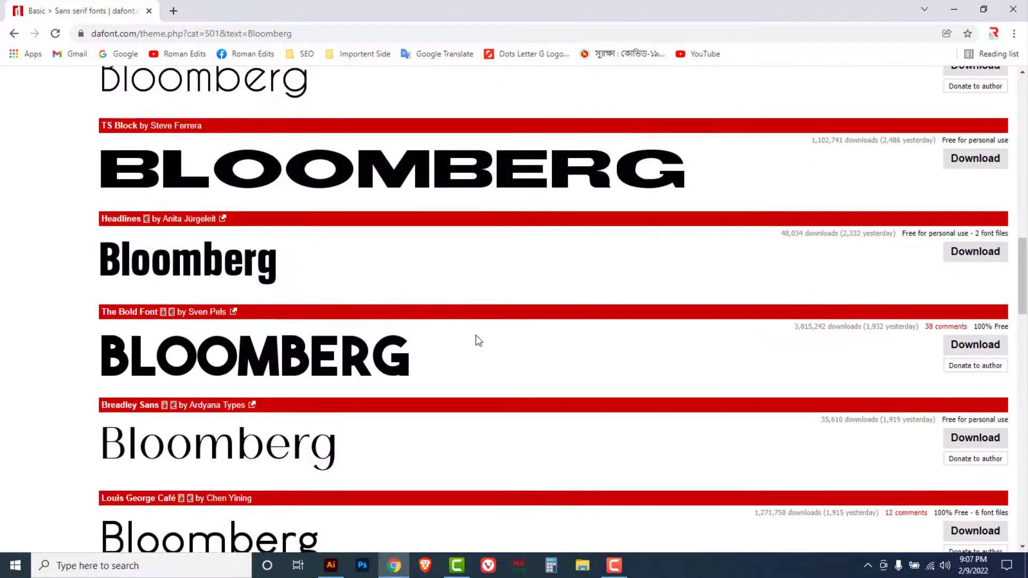
scroll(479, 342, "up", 2)
scroll(478, 341, "up", 5)
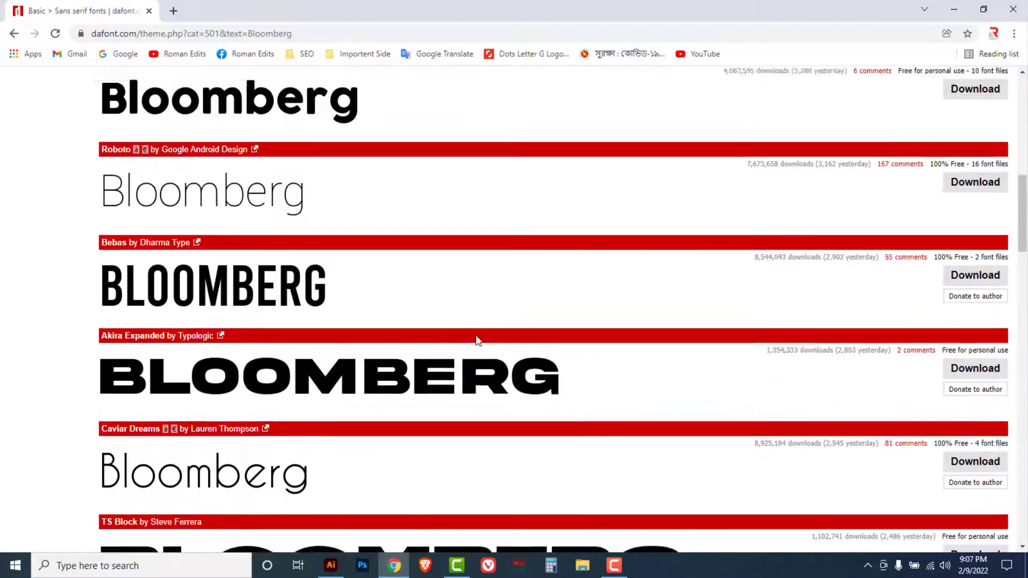
scroll(479, 341, "up", 8)
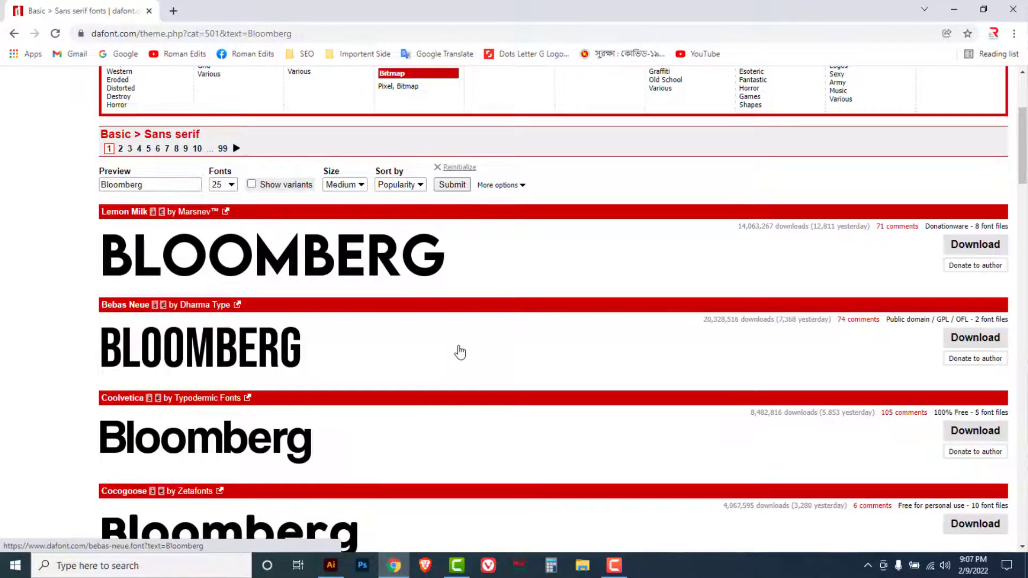
Download the Coolvetica font and open the Downloads folder in File Explorer.
left_click(959, 436)
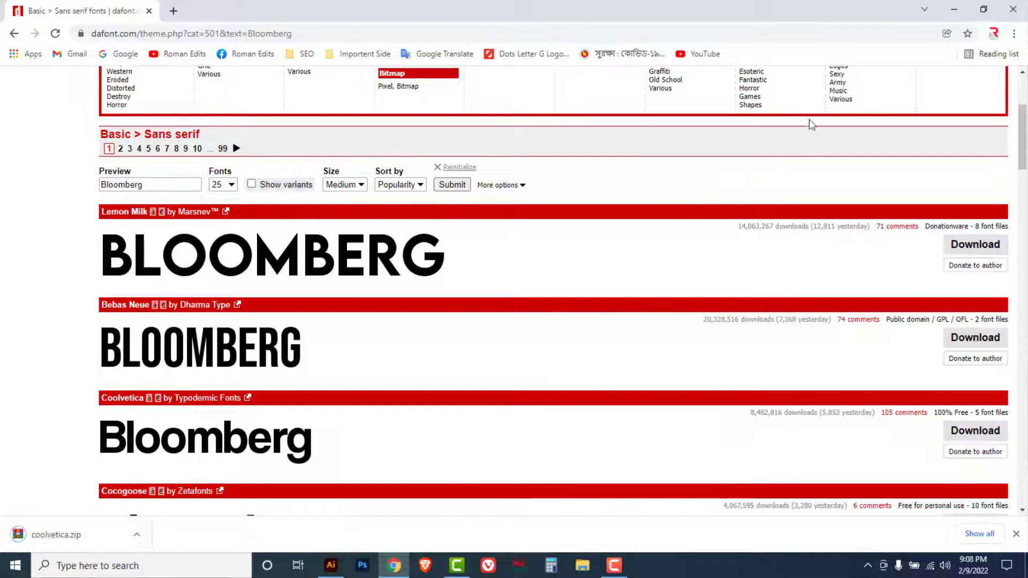
left_click(955, 12)
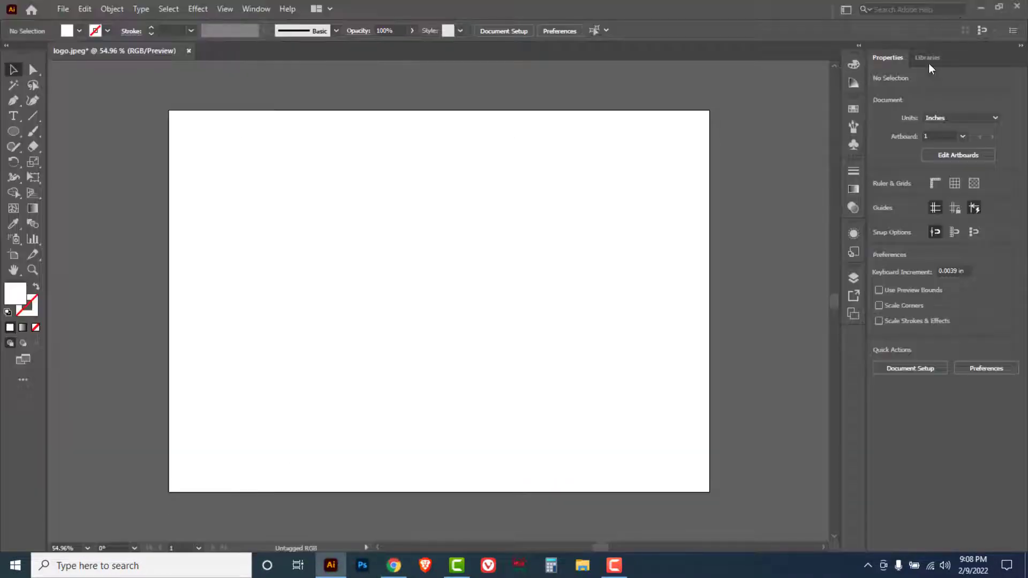
left_click(982, 8)
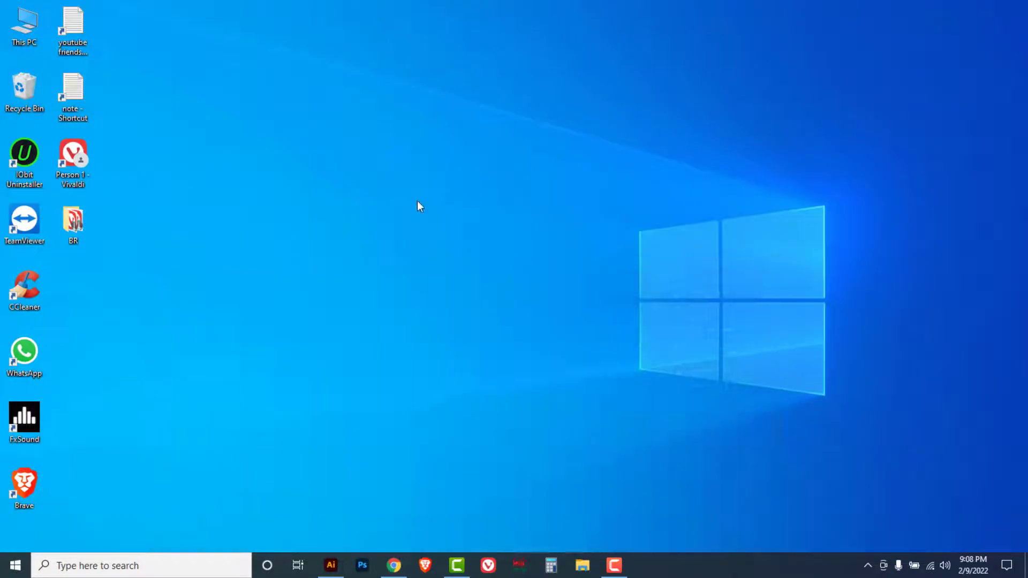
double_click(23, 43)
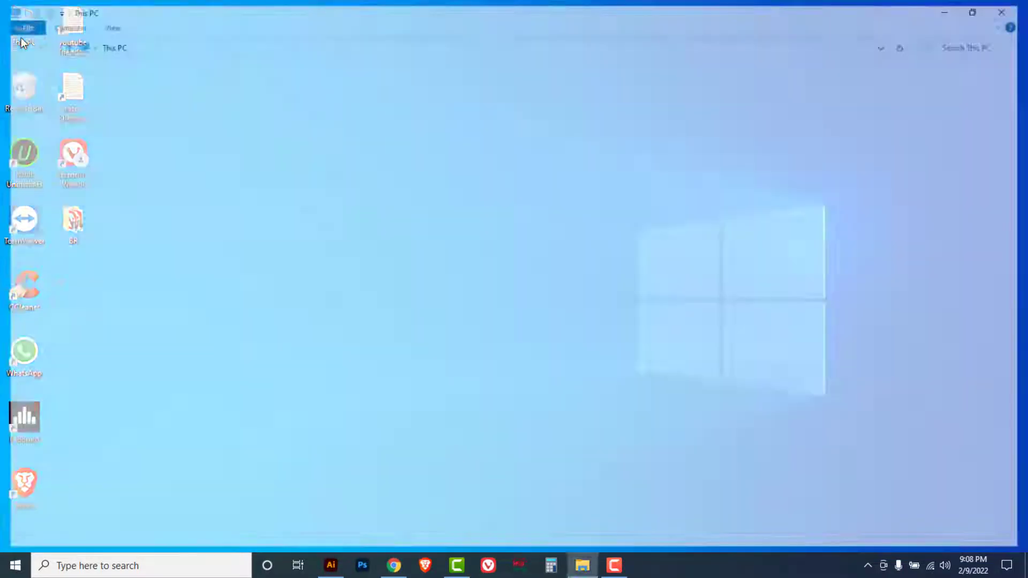
left_click(59, 110)
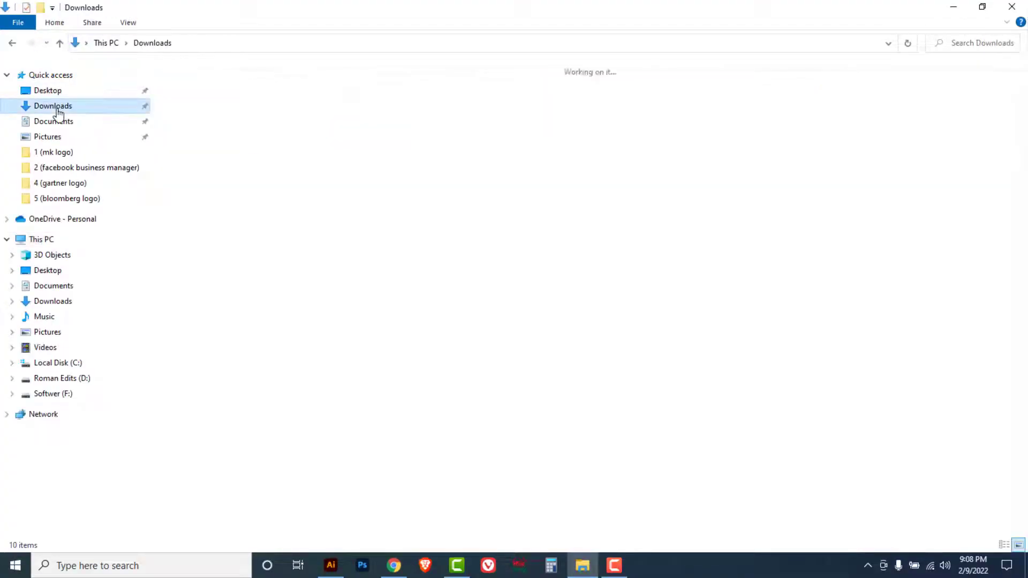
Extract the coolvetica archive into its default coolvetica folder within Downloads and open that folder.
left_click(193, 114)
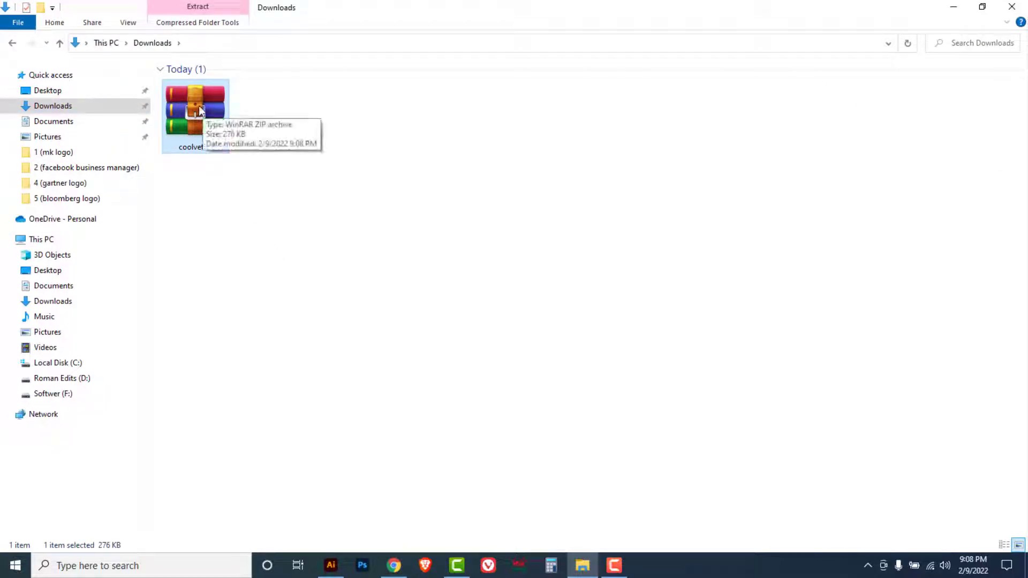
right_click(198, 106)
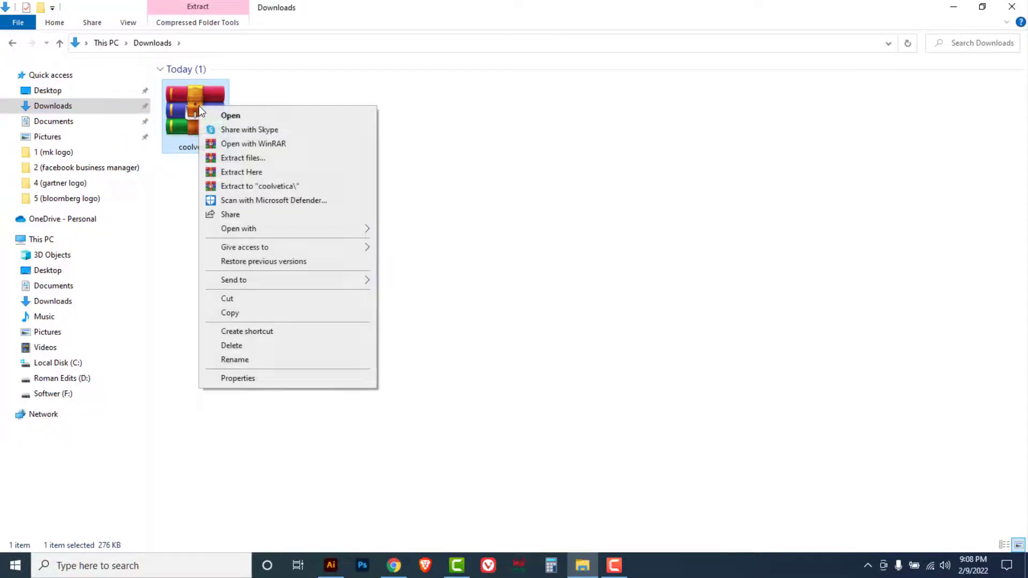
left_click(259, 159)
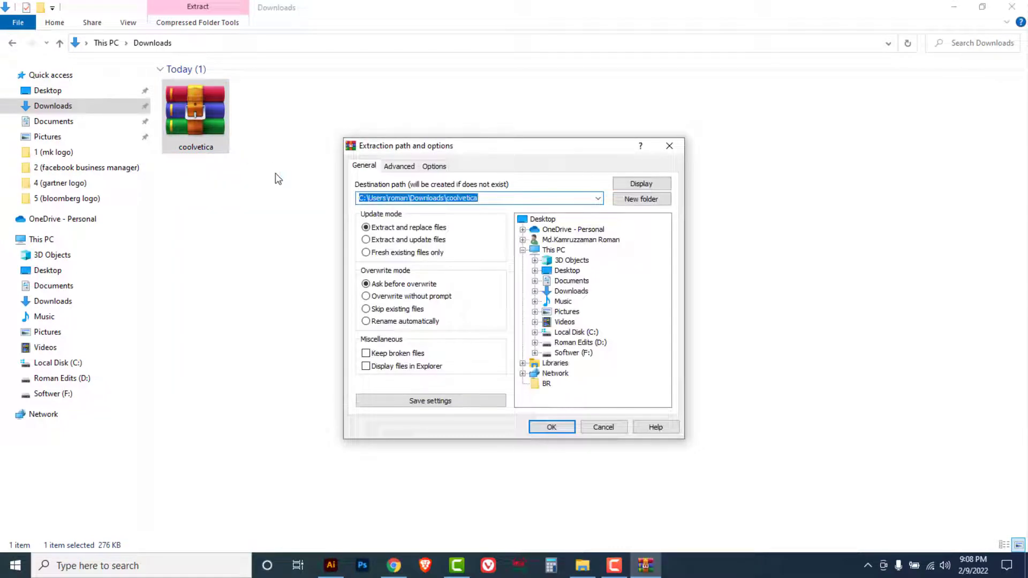
left_click(553, 428)
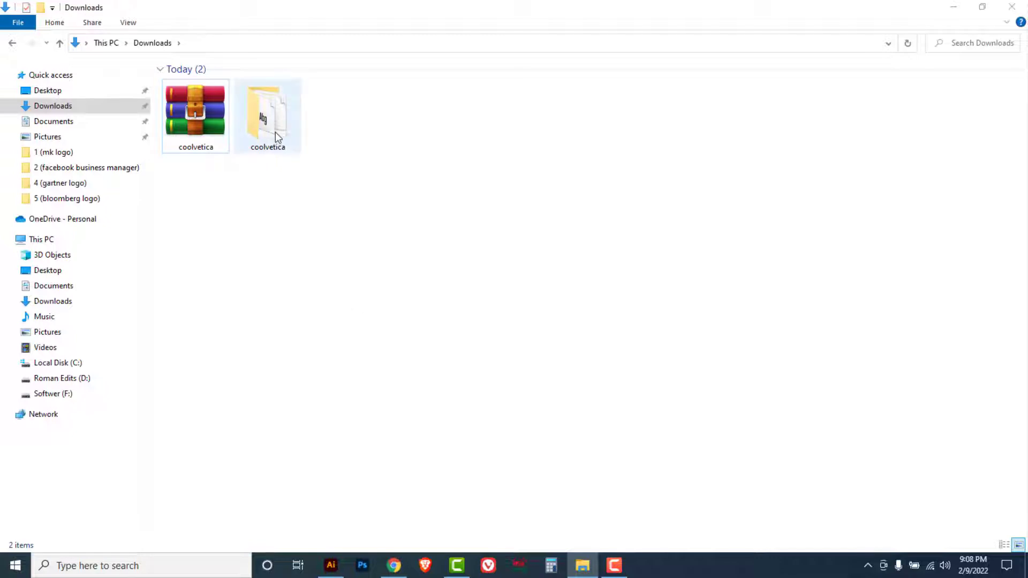
double_click(275, 132)
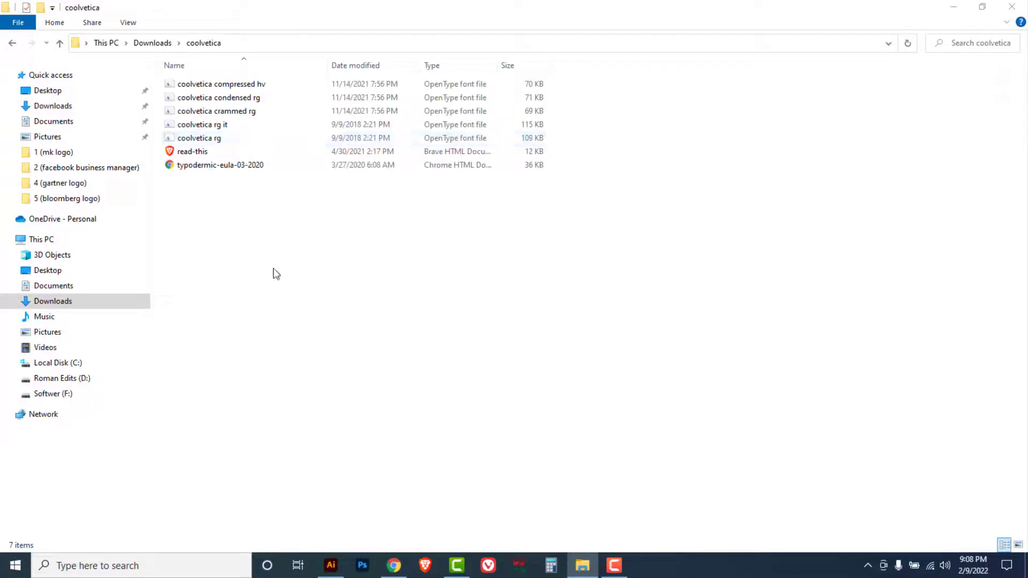
Install all five Coolvetica OpenType font files from the extracted coolvetica folder.
left_click_drag(156, 73, 231, 146)
right_click(192, 110)
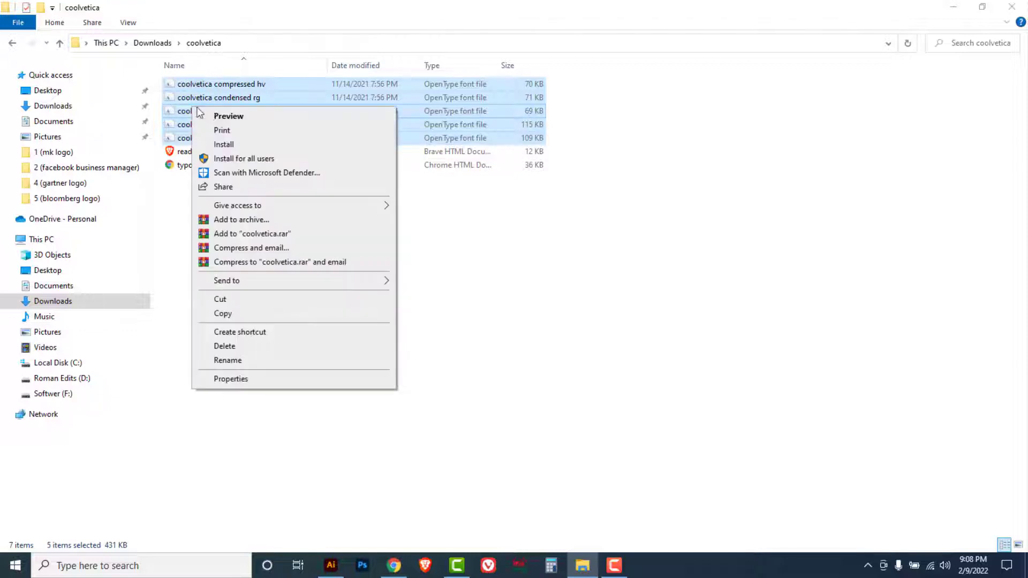
left_click(225, 145)
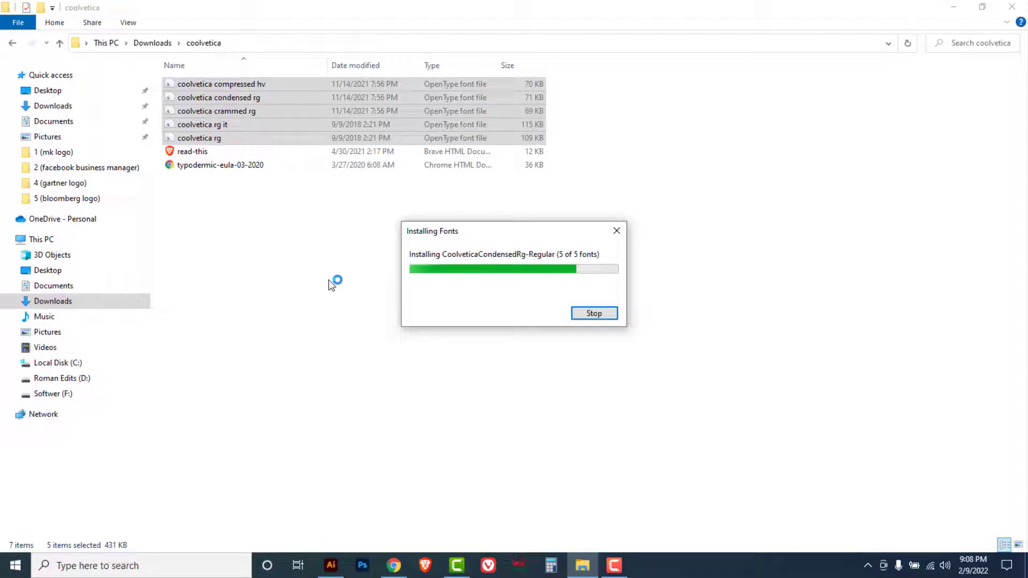
left_click(330, 353)
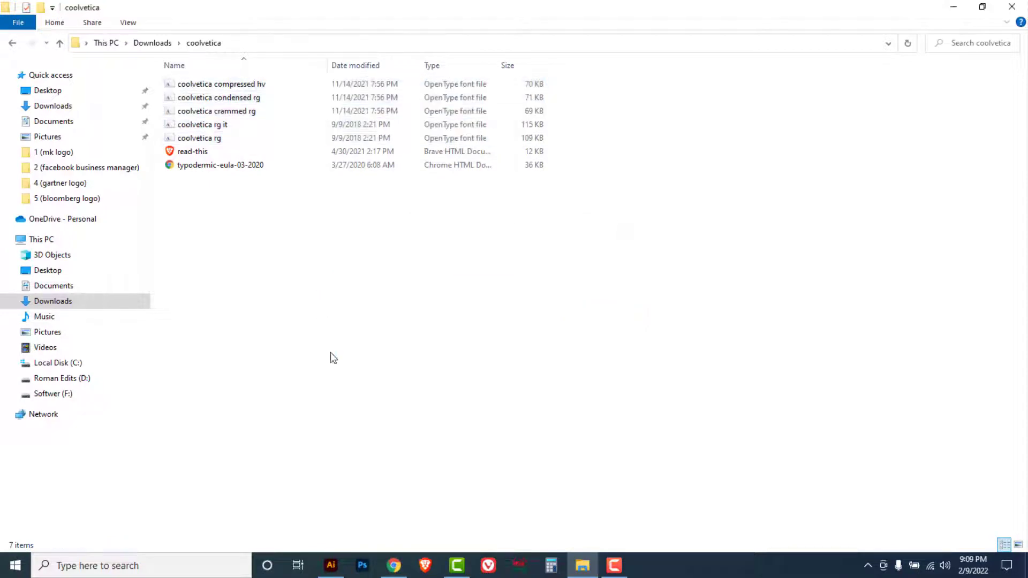
Switch to Illustrator, add the point text "Bloomberg" and move it to about the middle of the artboard.
left_click(334, 571)
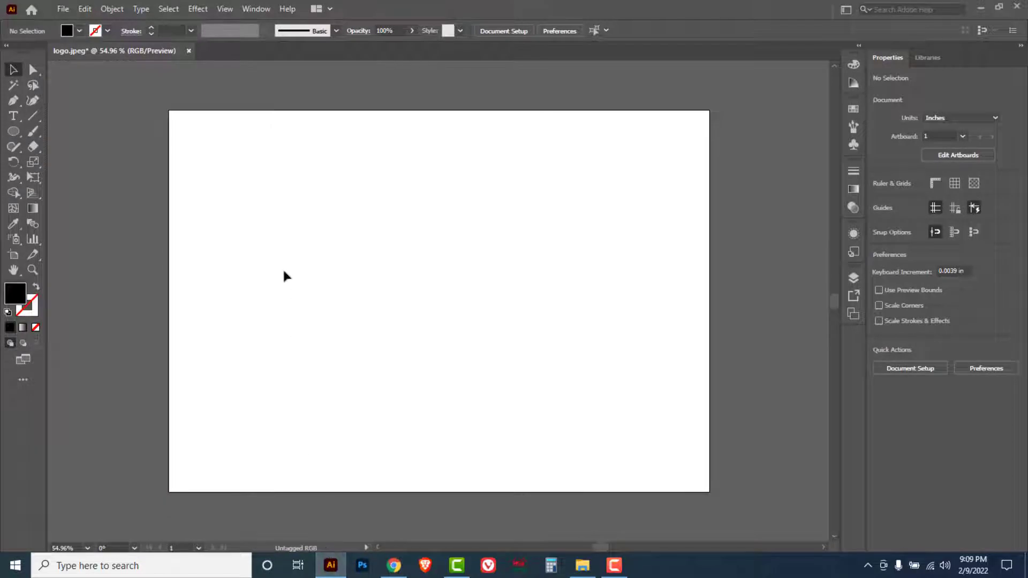
left_click(14, 117)
left_click(14, 117)
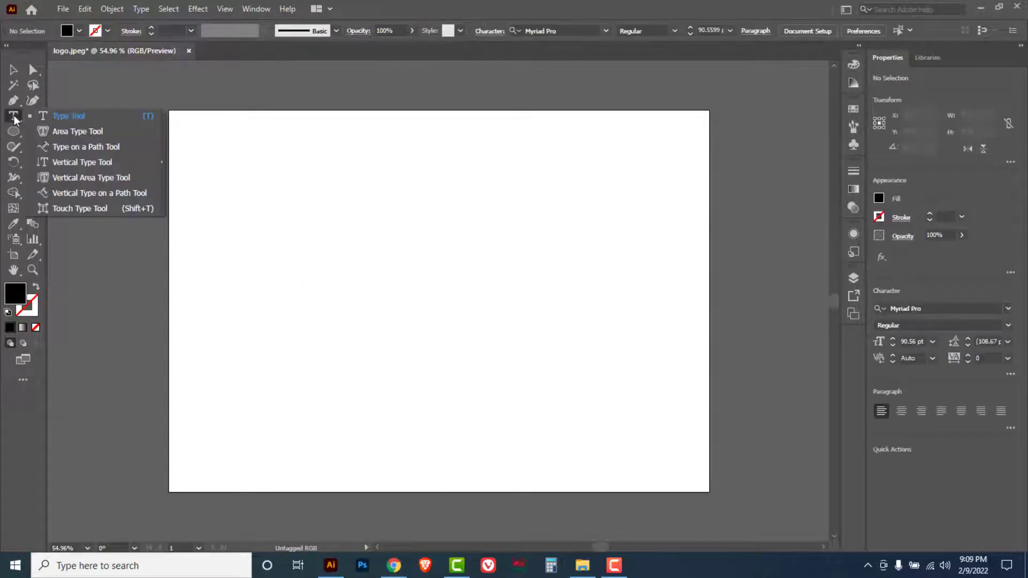
left_click(63, 117)
left_click(326, 276)
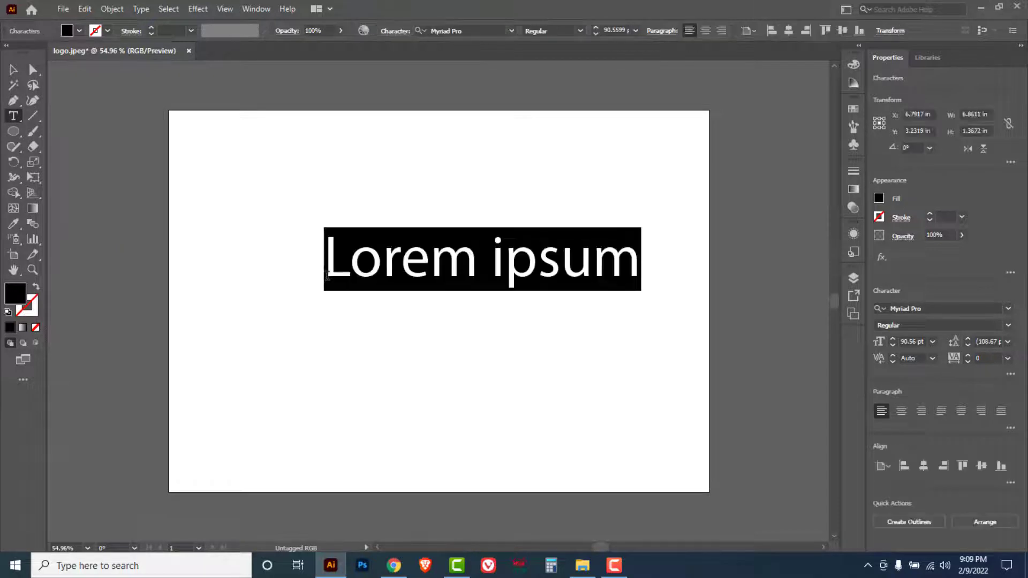
type("B")
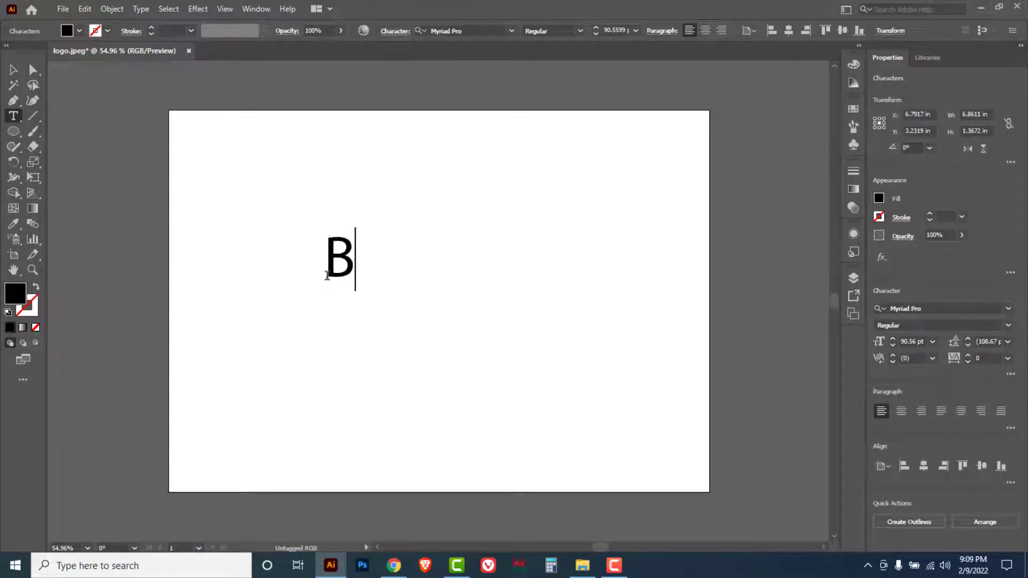
type("l")
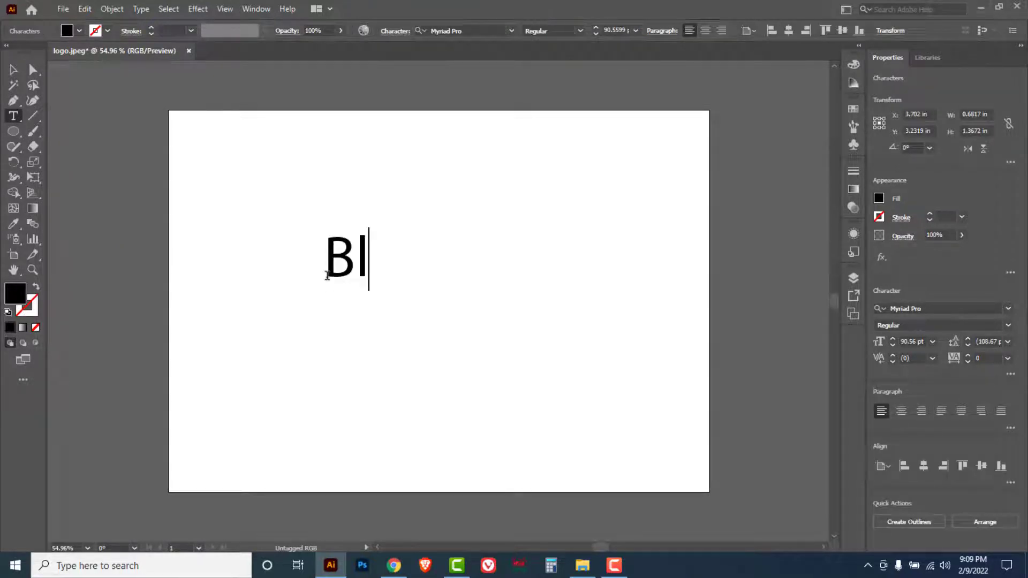
type("oom")
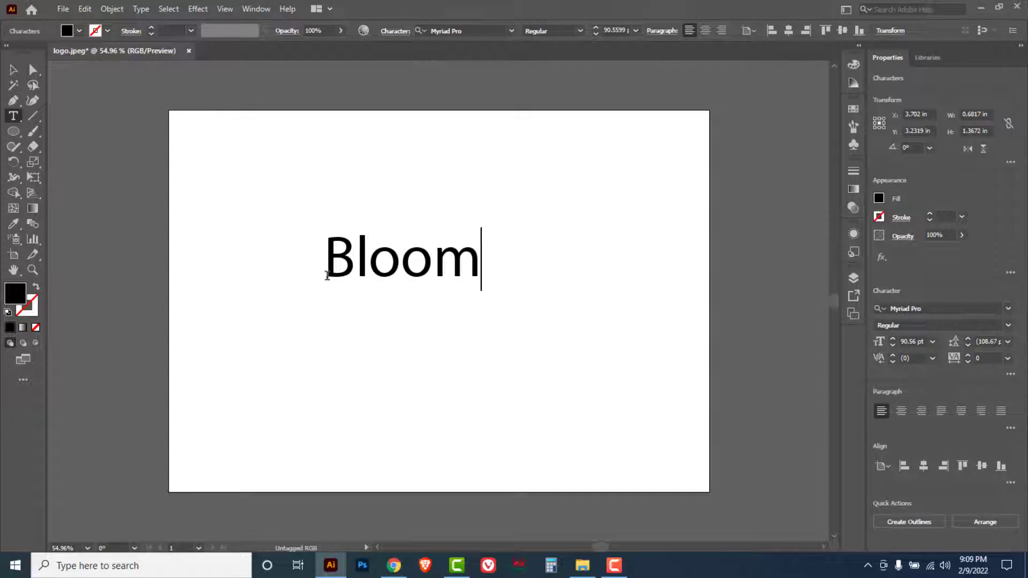
type("be")
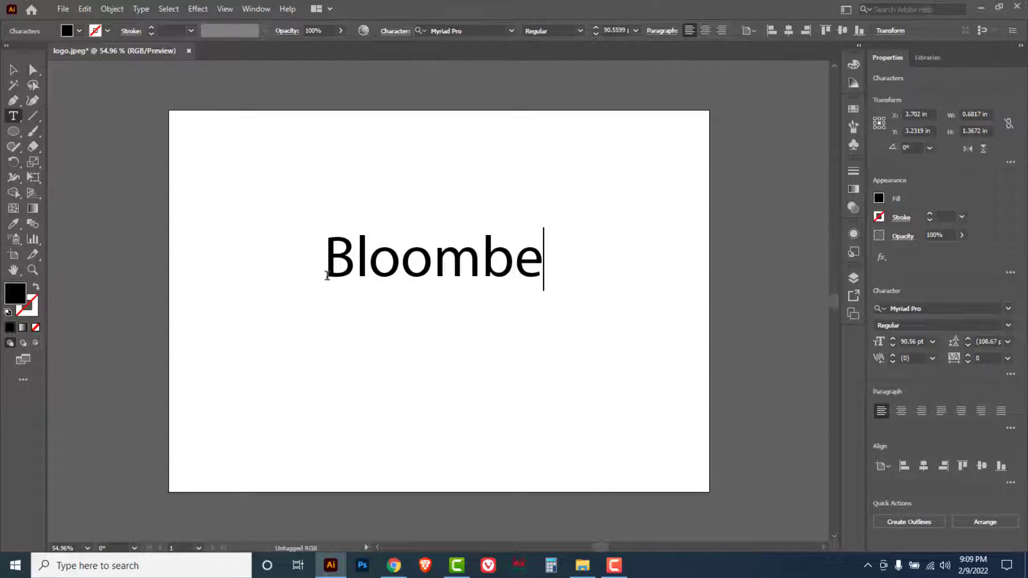
type("rg")
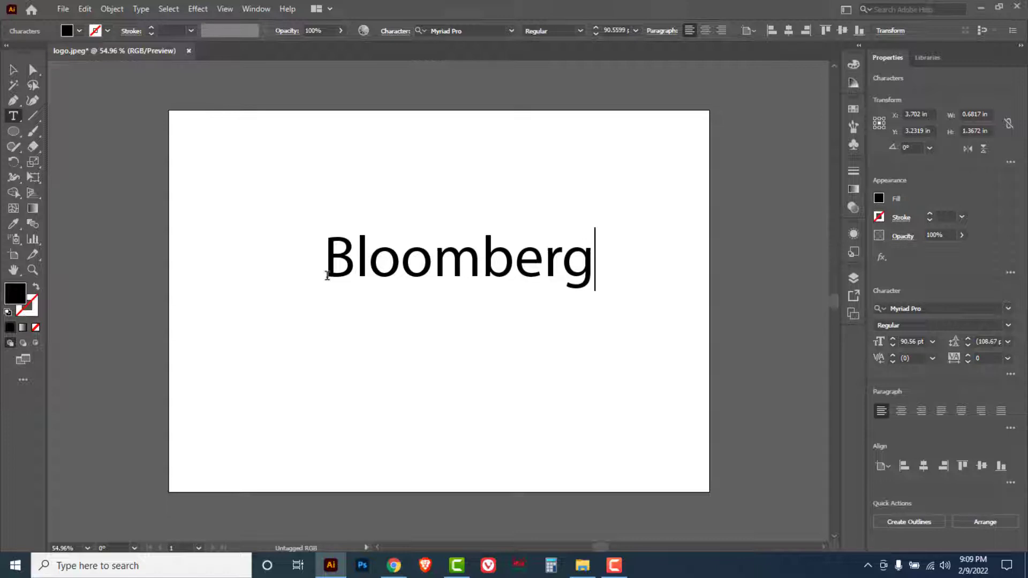
key("Escape")
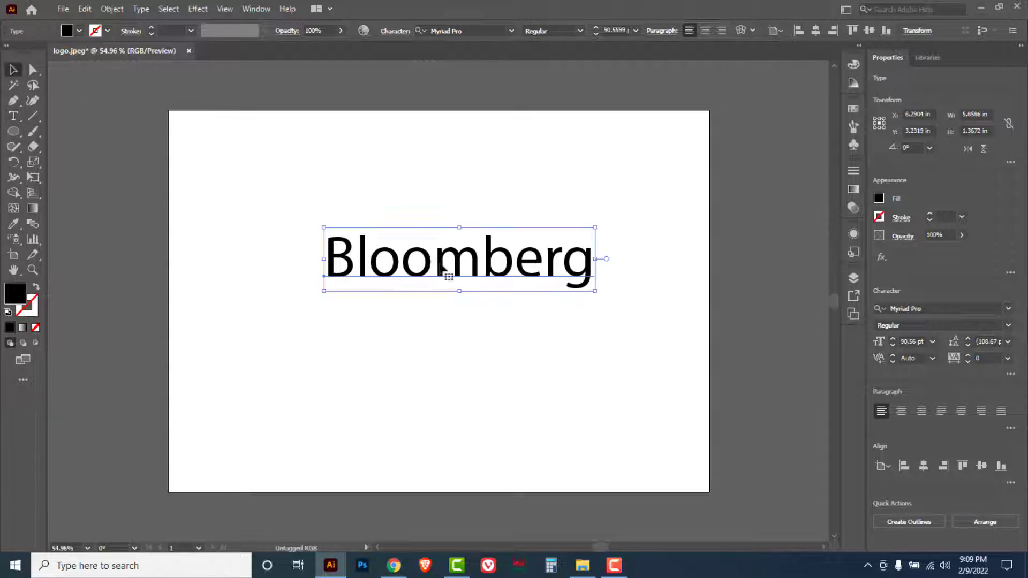
left_click_drag(442, 270, 420, 316)
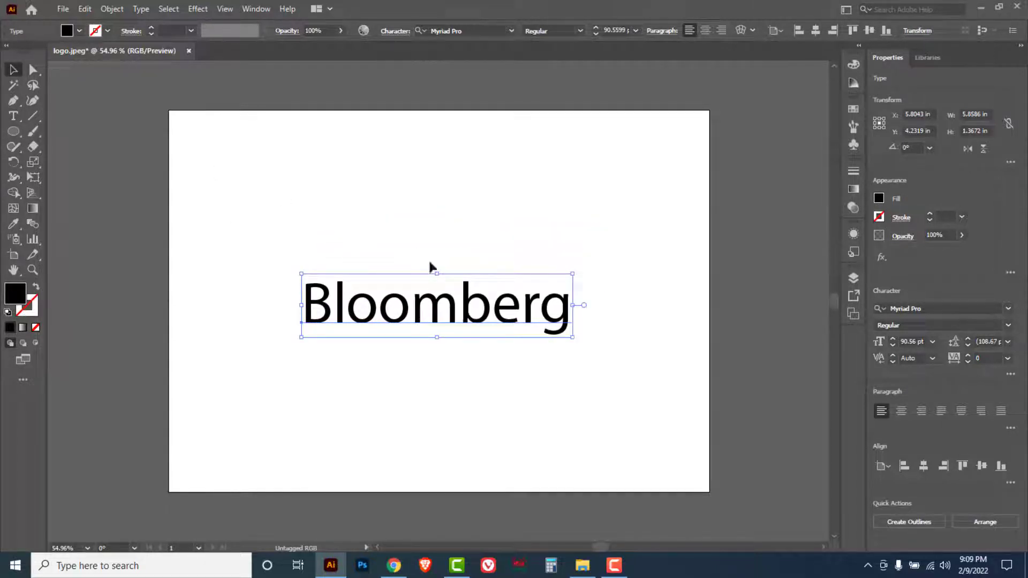
Find the Coolvetica fonts and apply CoolveticaRg-Regular to the Bloomberg text.
left_click(477, 30)
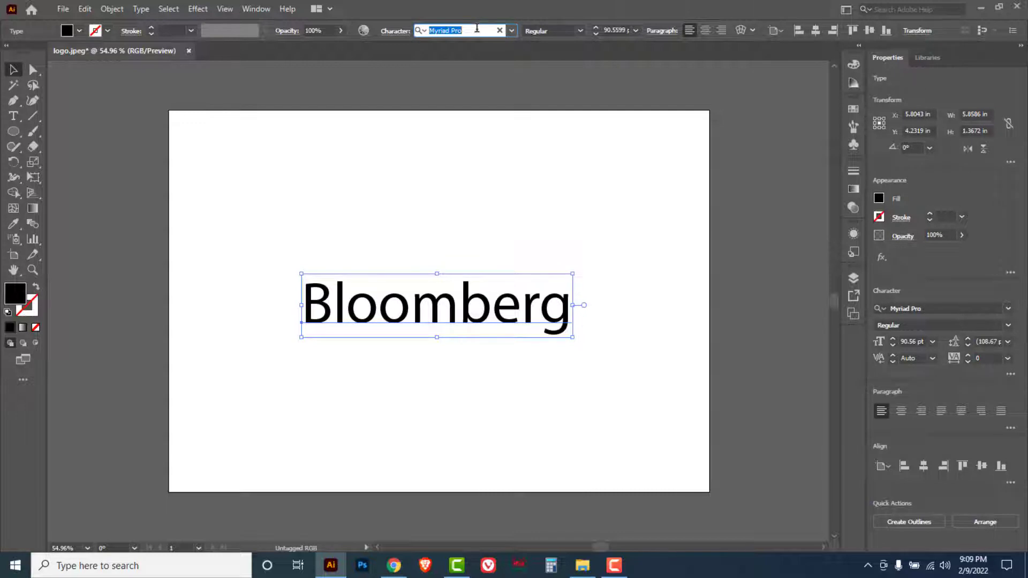
type("cool")
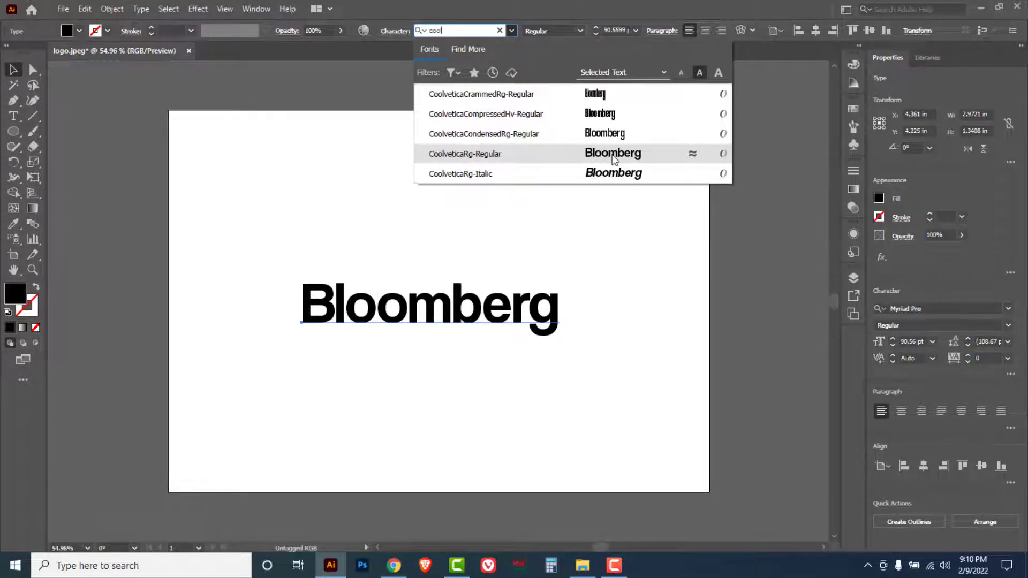
left_click(614, 156)
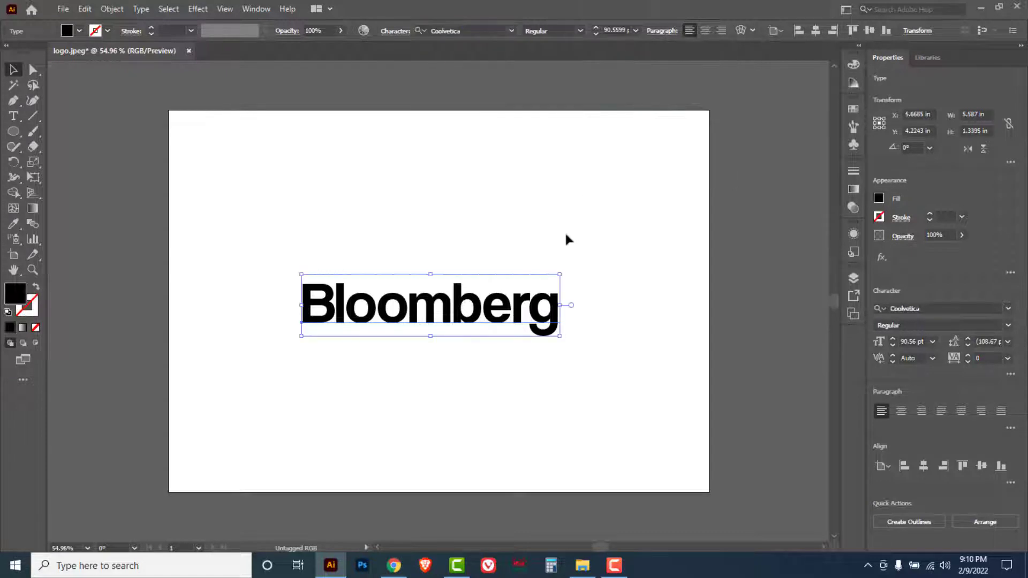
left_click(627, 284)
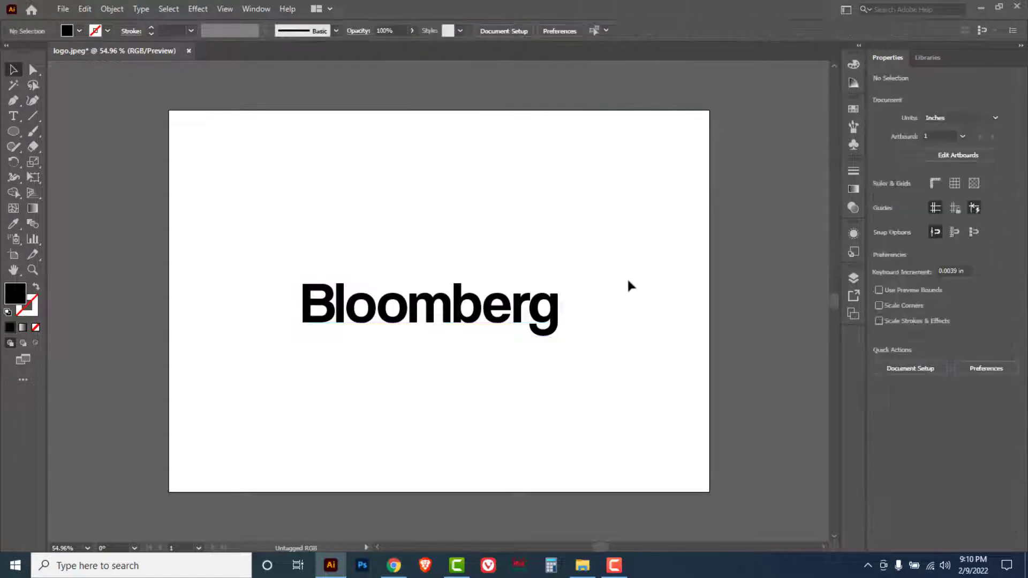
Set the Bloomberg text's font size to 108 pt and shift it left to the centre of the artboard.
left_click(461, 306)
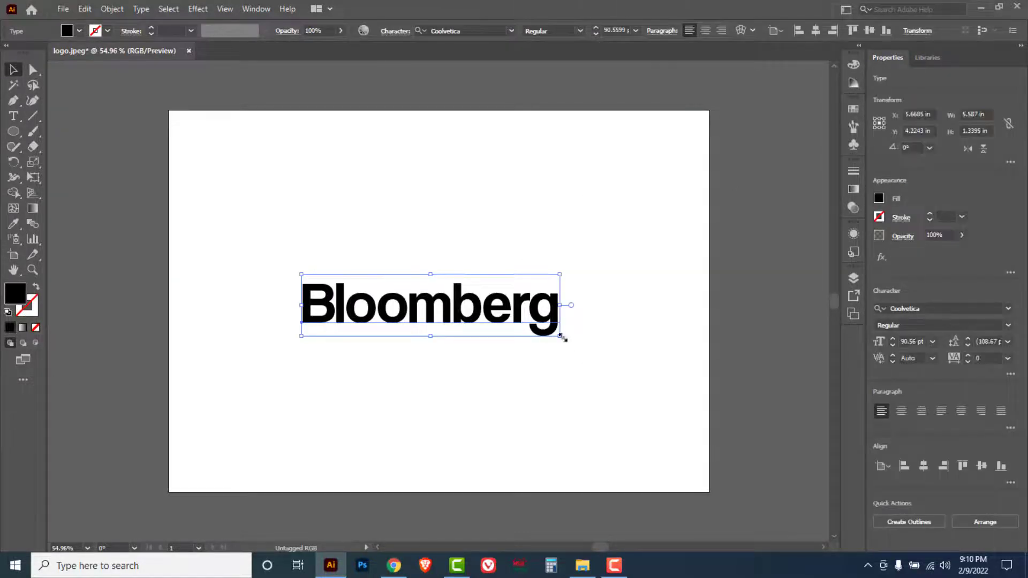
left_click_drag(559, 336, 635, 389)
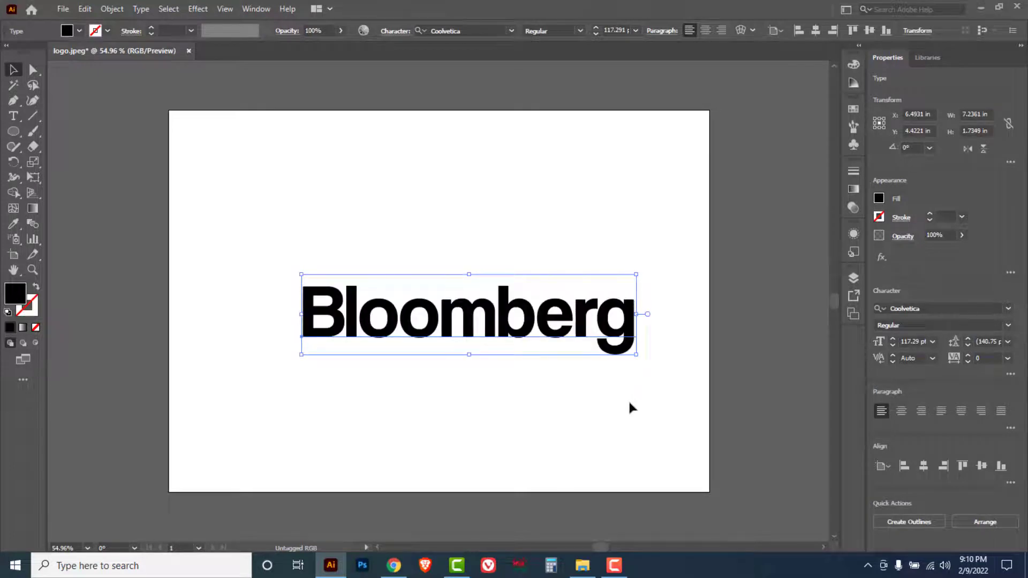
key("ctrl+z")
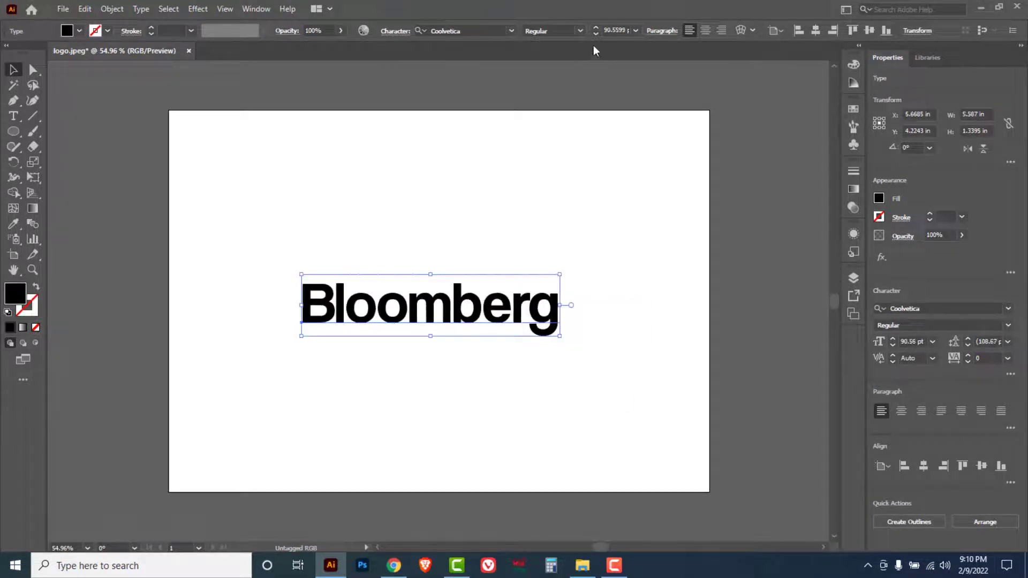
left_click(596, 27)
left_click(596, 28)
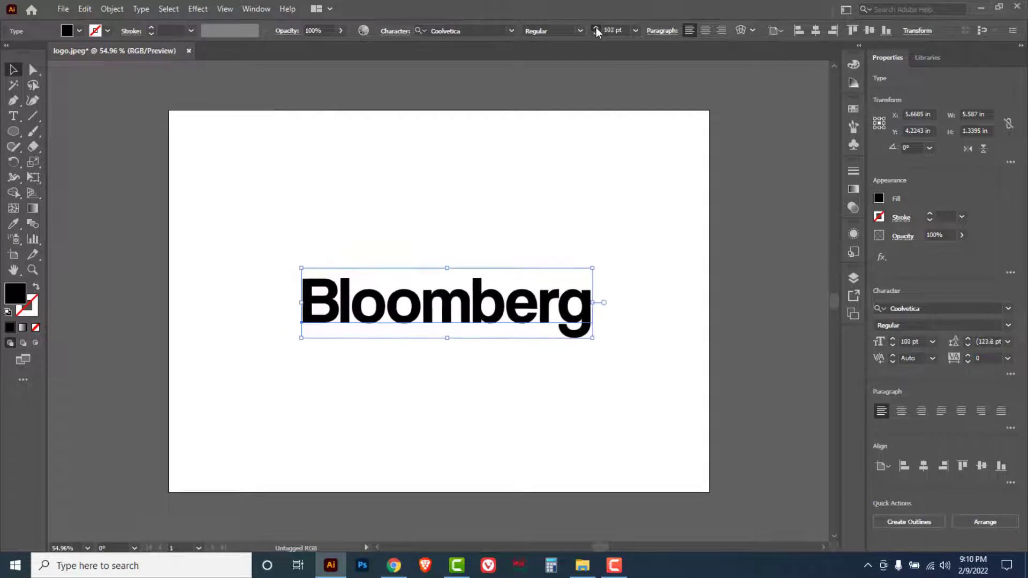
left_click(596, 28)
left_click_drag(491, 311, 473, 311)
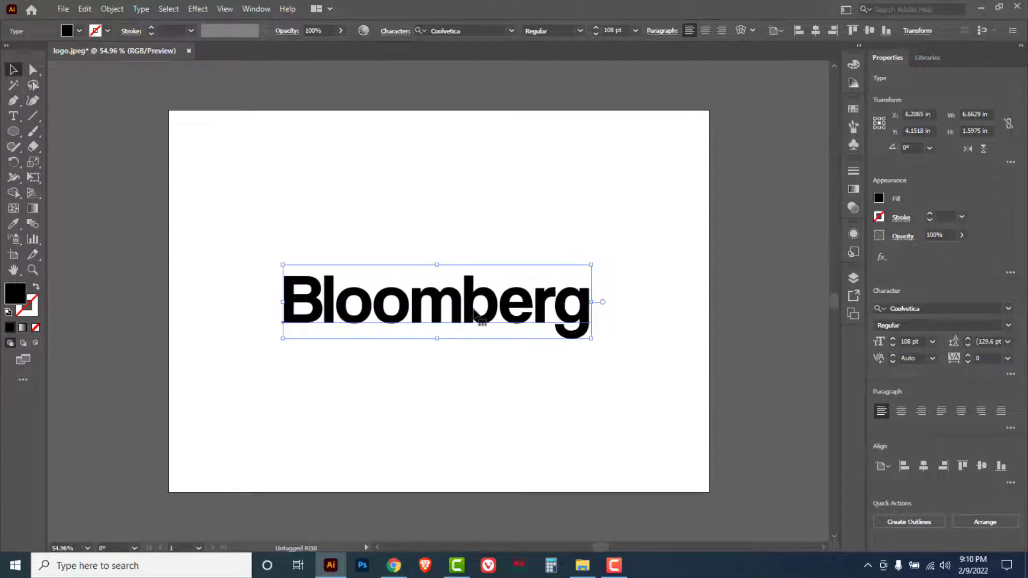
left_click(484, 401)
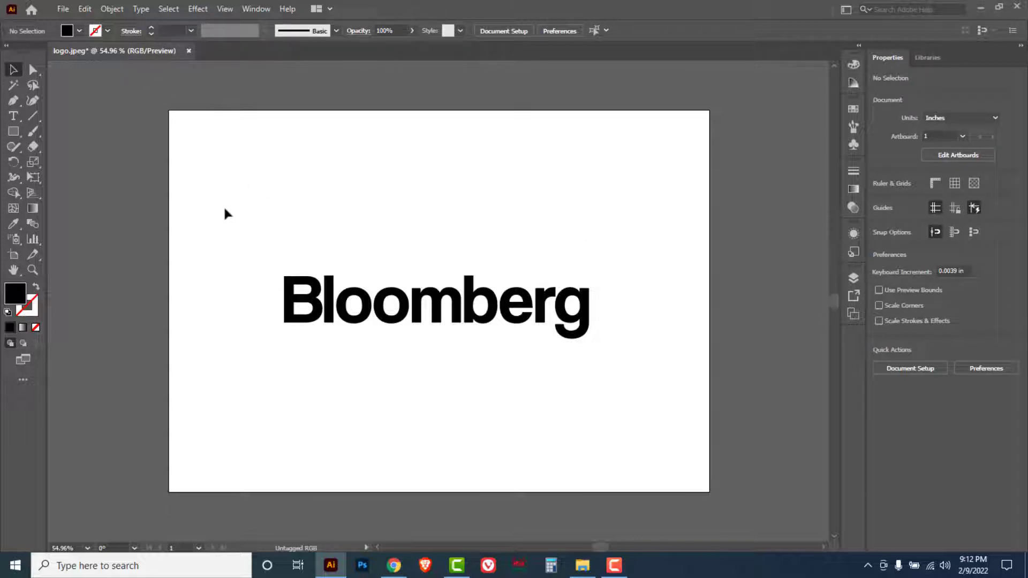
Remove the Bloomberg text from the artboard and close logo.jpeg without saving the changes.
left_click_drag(525, 364, 626, 397)
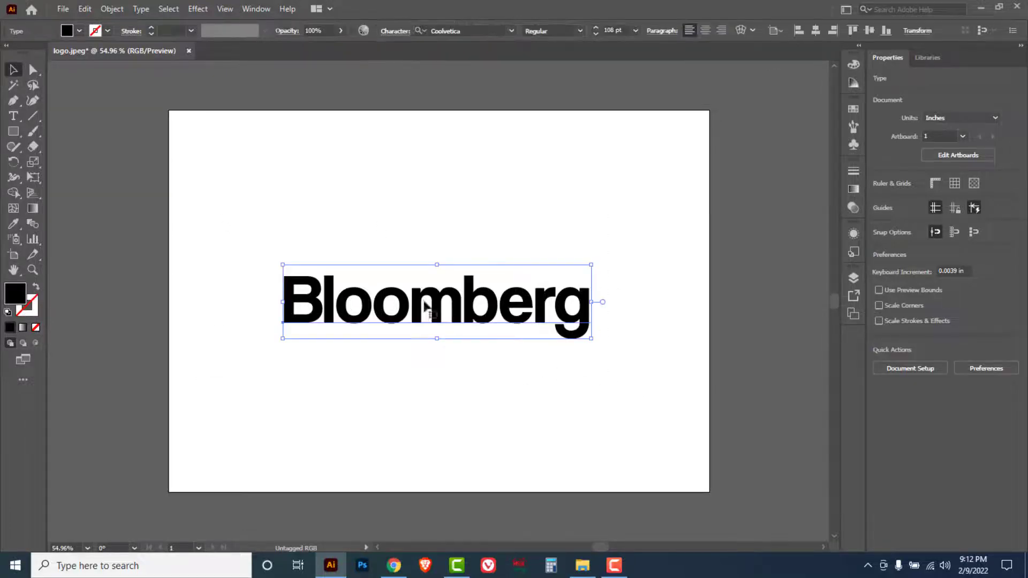
left_click(509, 403)
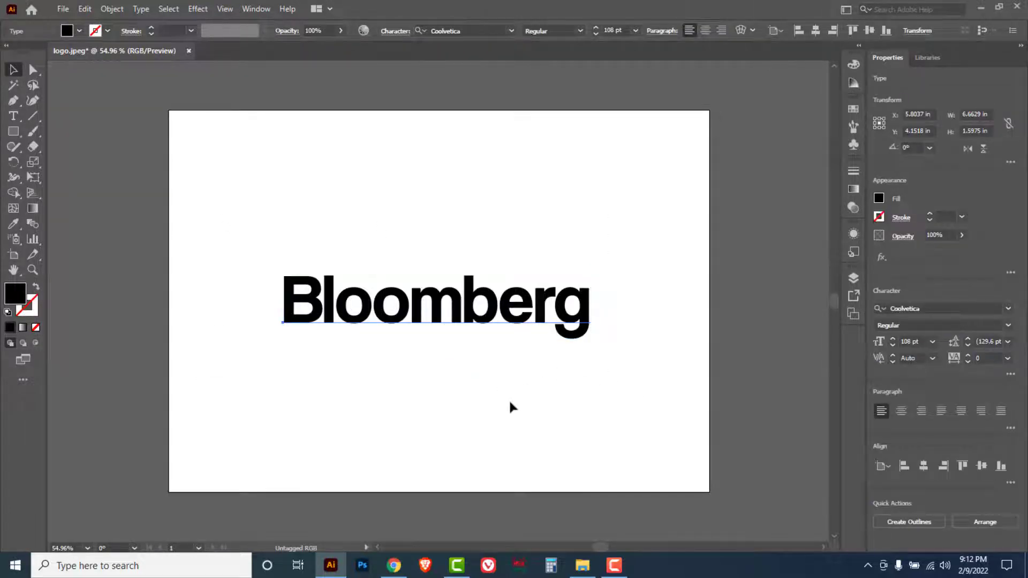
key("Delete")
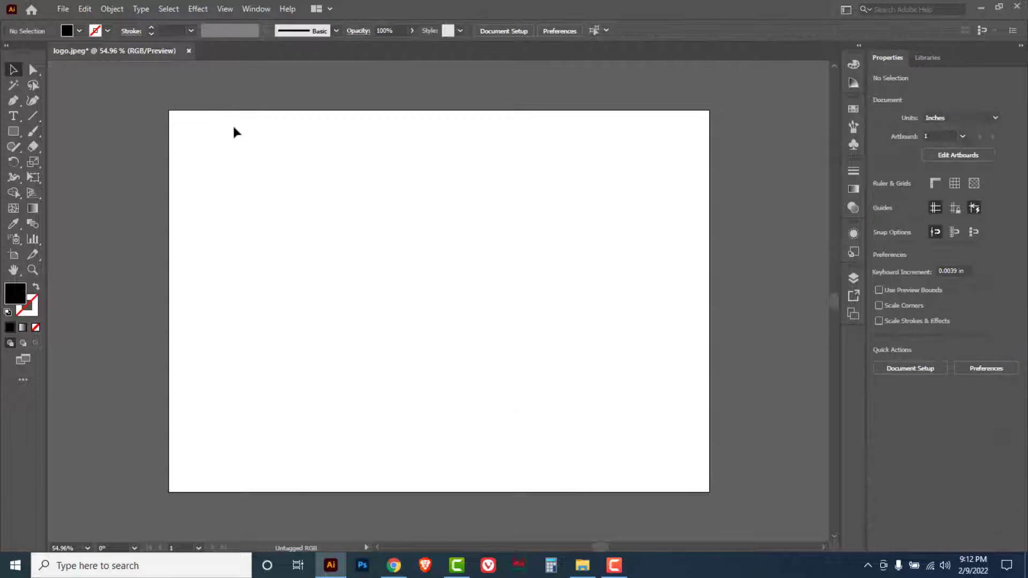
left_click(188, 51)
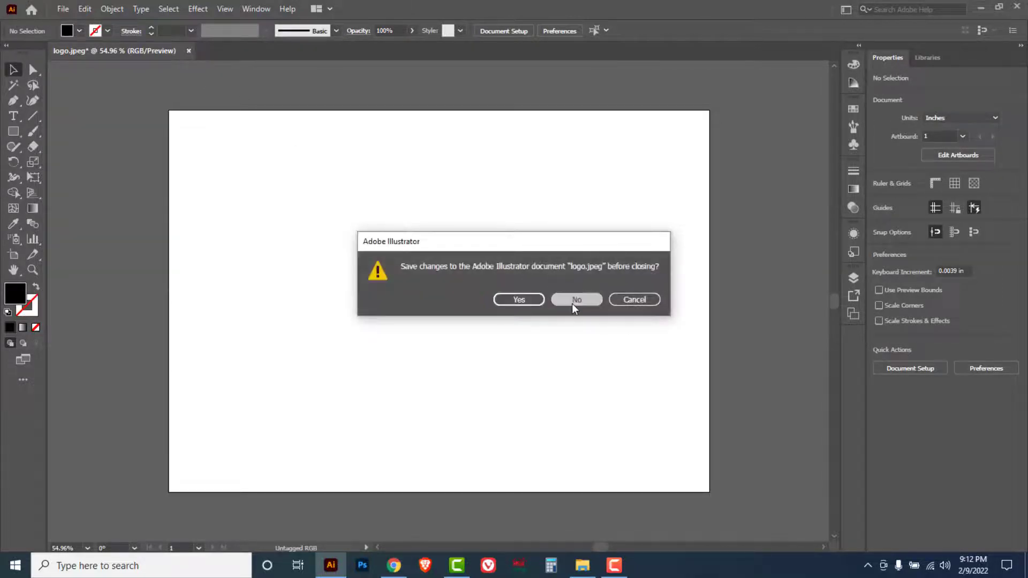
left_click(571, 303)
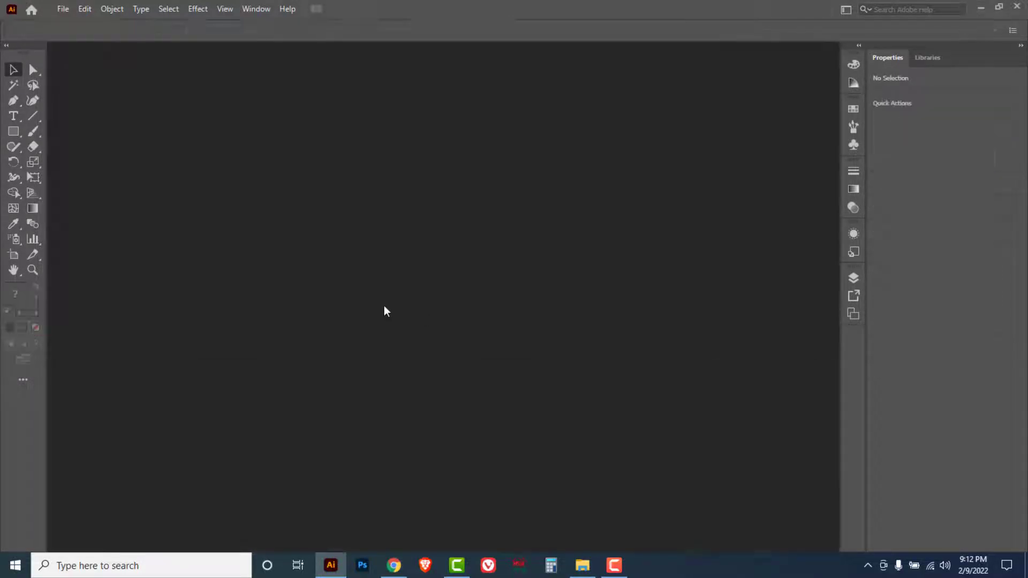
Create a new landscape A4 document in inches with CMYK color mode and High (300 ppi) raster effects.
left_click(62, 8)
left_click(79, 24)
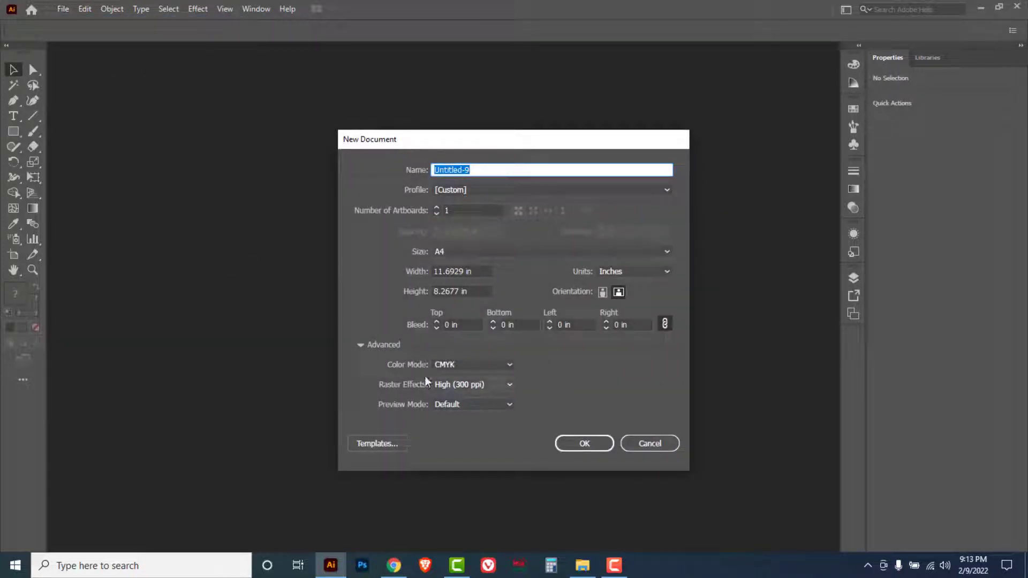
left_click(508, 368)
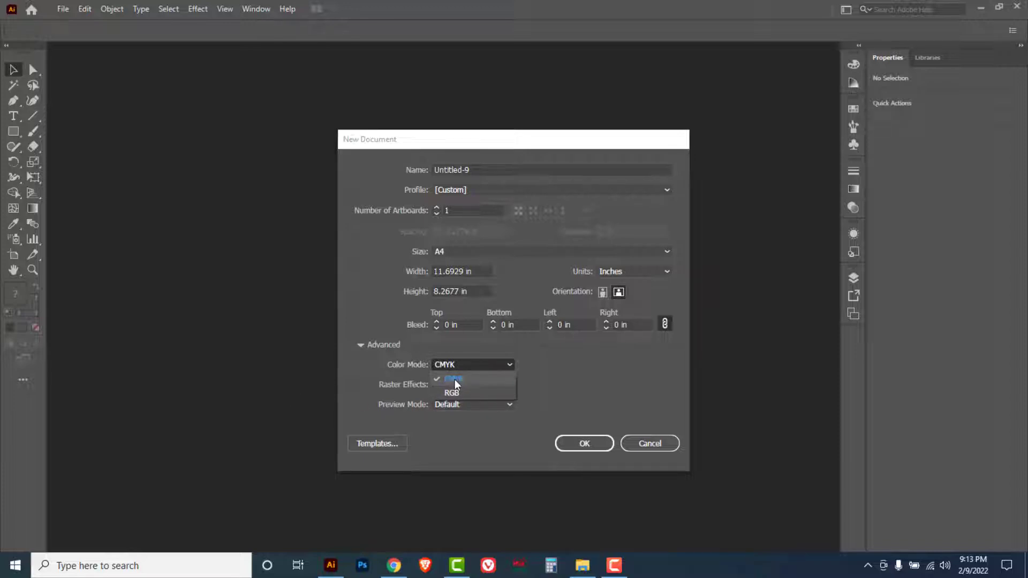
left_click(568, 375)
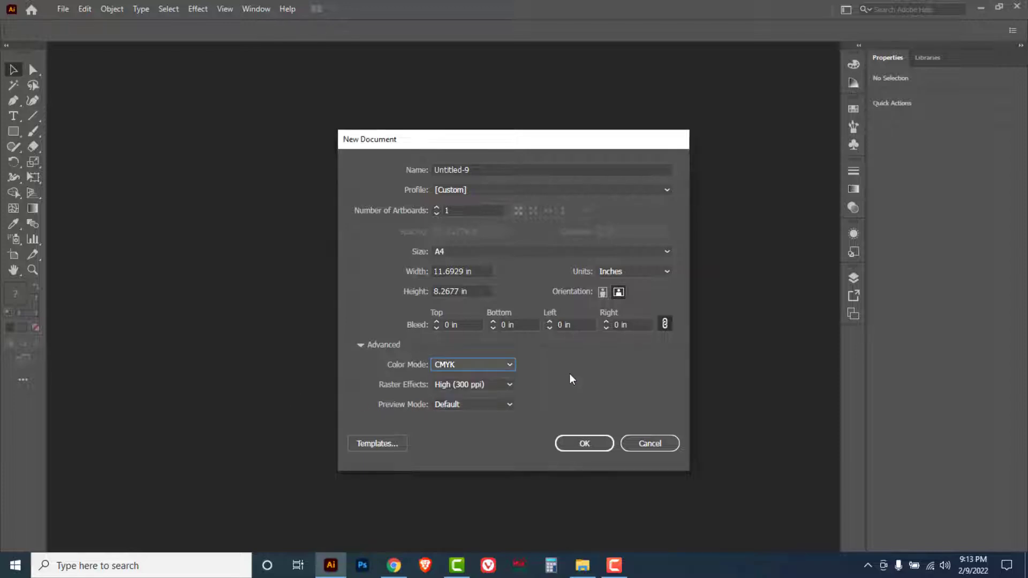
left_click(583, 444)
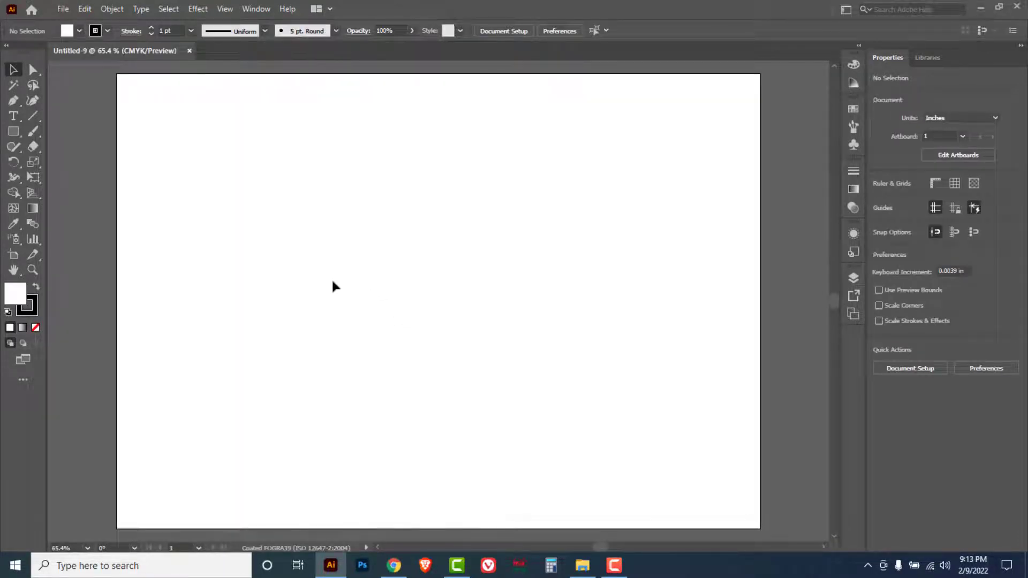
Place the "Bloomberg" text in 108 pt Coolvetica Regular and move it near the artboard's upper edge.
type("Bloomberg")
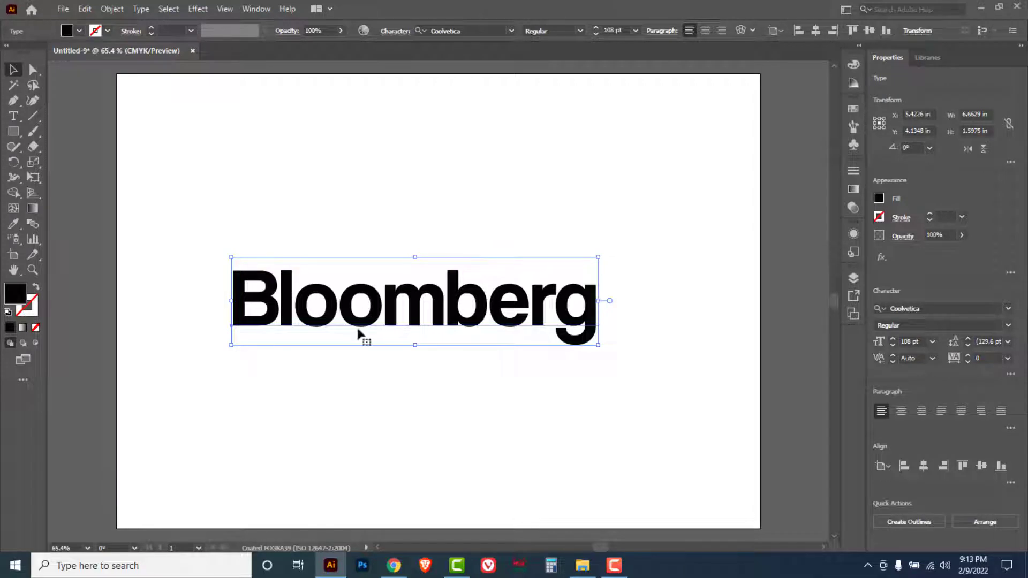
left_click_drag(362, 320, 383, 177)
left_click(385, 236)
Draw a black rectangle about 8.33 by 2.21 in below the Bloomberg text.
left_click(13, 131)
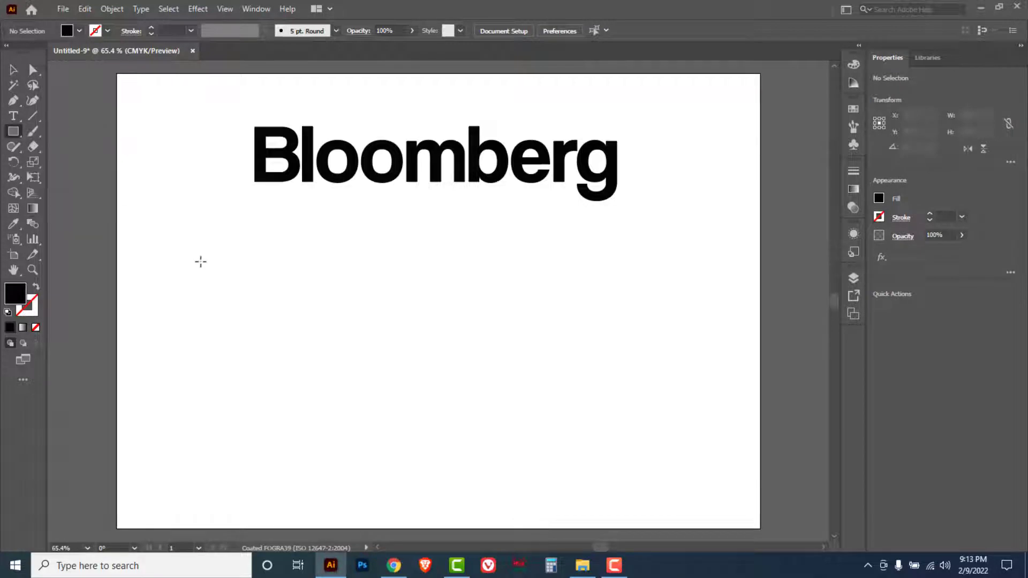
left_click_drag(197, 272, 656, 394)
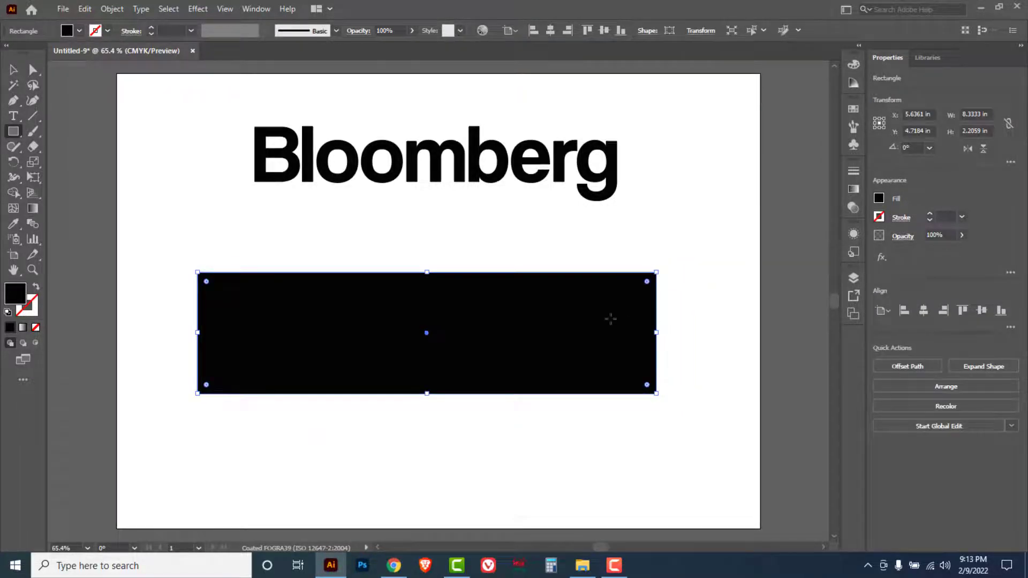
Change the black rectangle's fill to blue with CMYK values C 100, M 100, Y 0, K 0.
key("v")
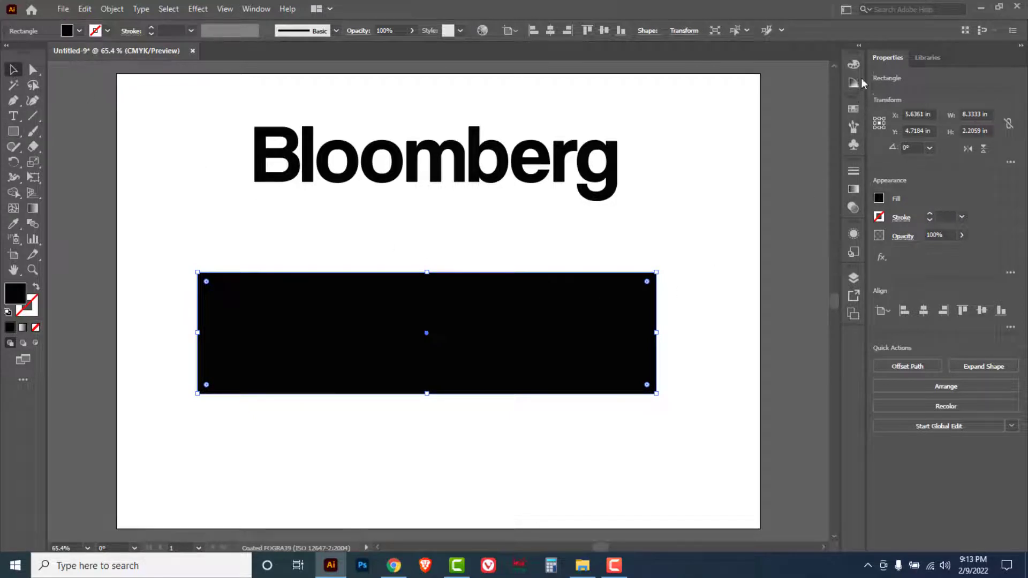
left_click(854, 64)
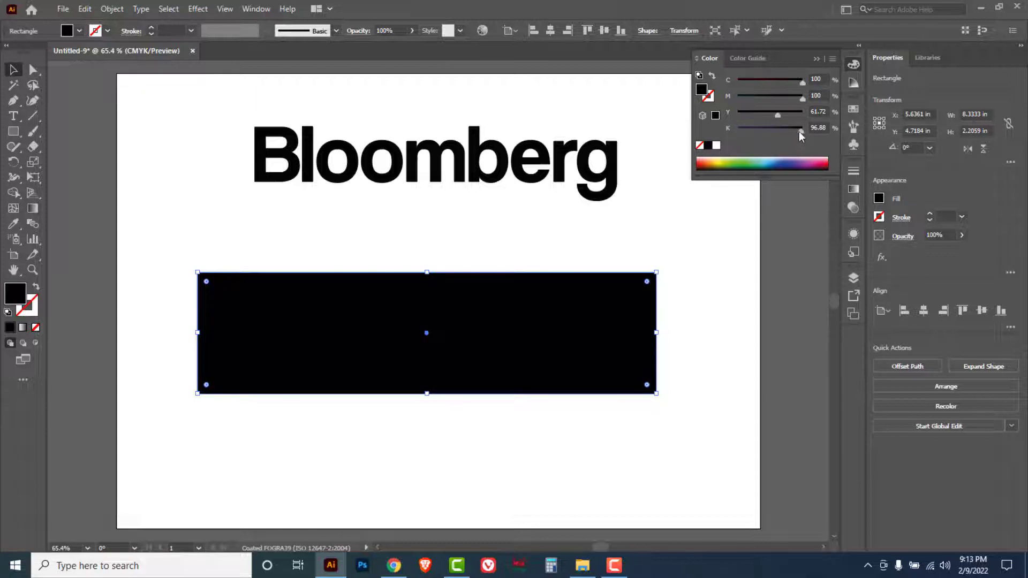
left_click_drag(800, 130, 719, 128)
left_click_drag(778, 114, 729, 115)
left_click(667, 231)
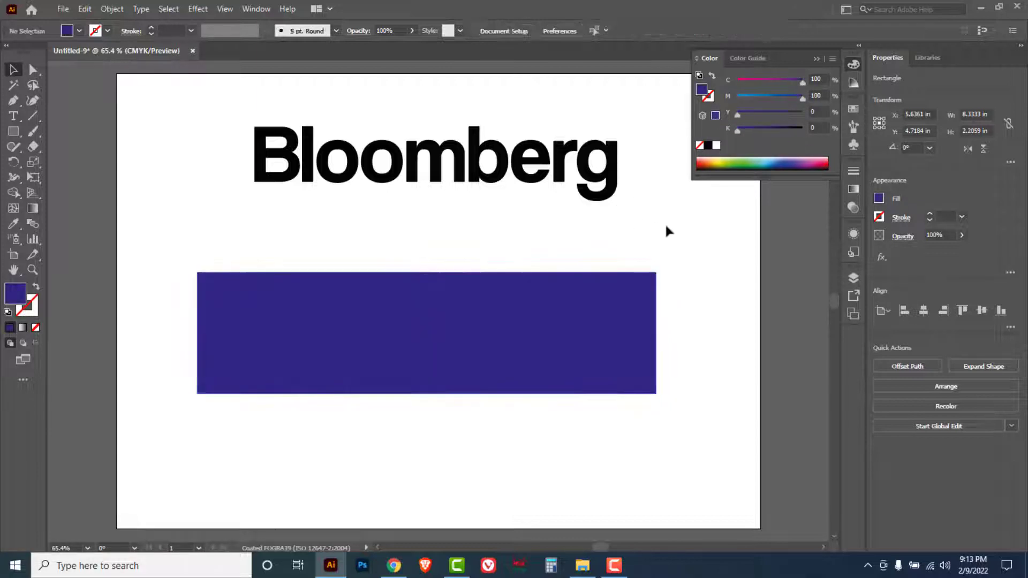
Duplicate the Bloomberg text onto the blue rectangle and bring the copy to the front.
left_click(498, 168)
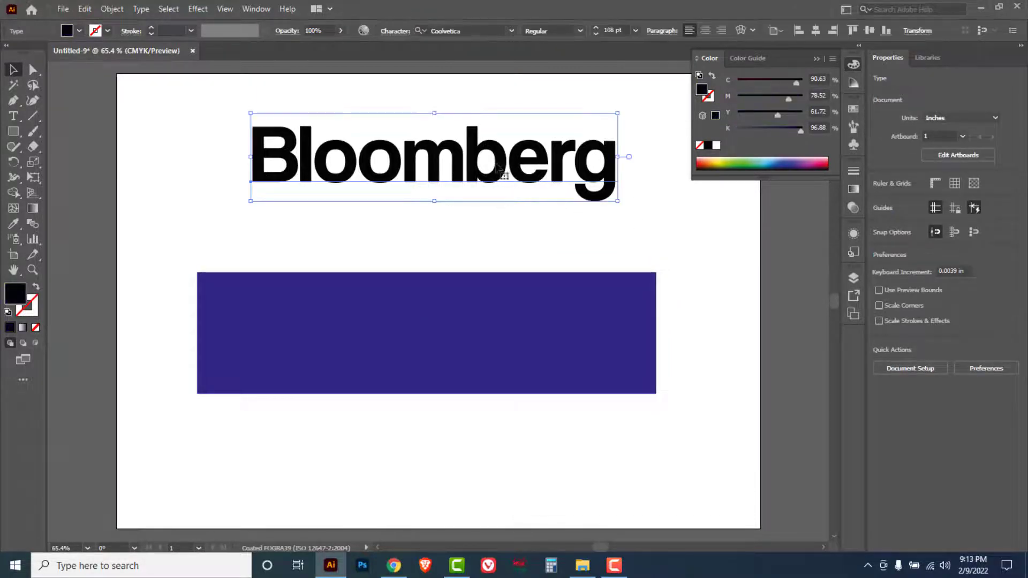
left_click_drag(498, 168, 474, 348)
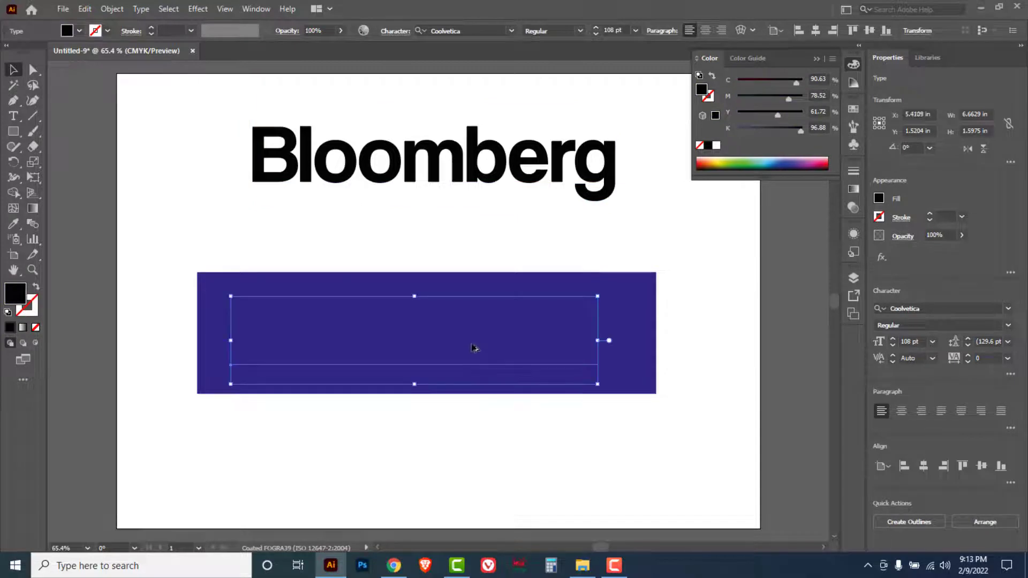
right_click(473, 349)
mouse_move(527, 264)
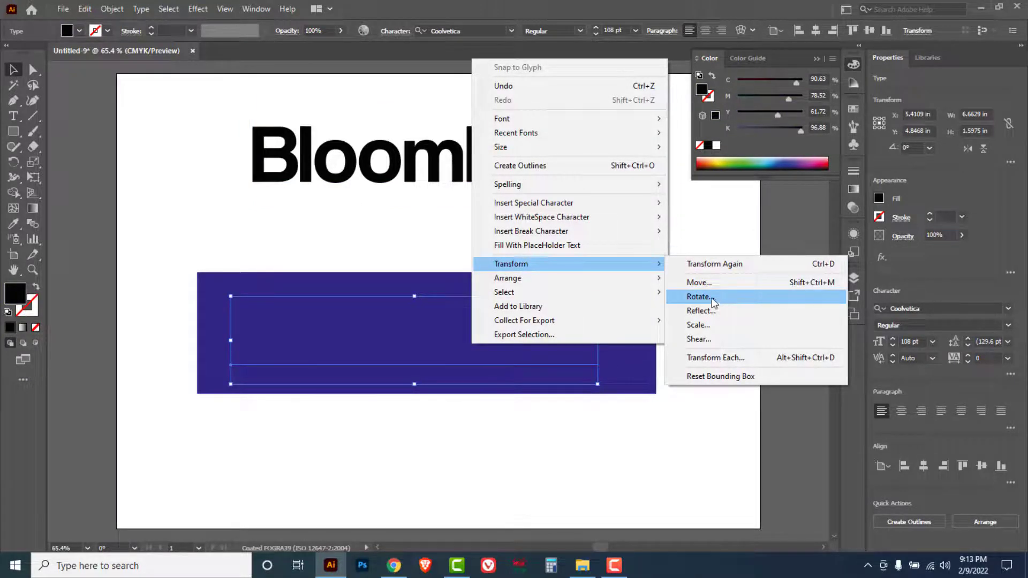
mouse_move(512, 281)
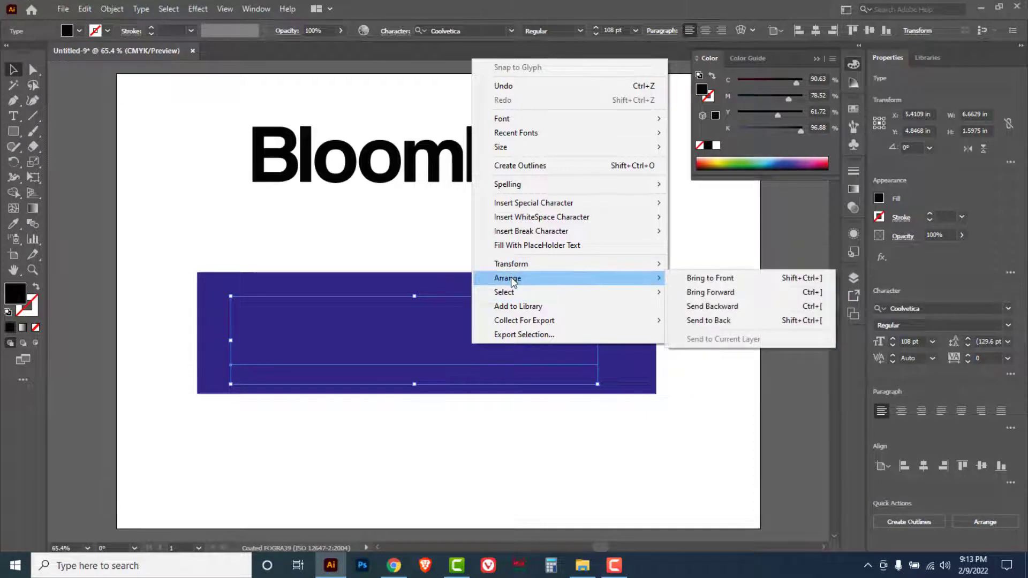
left_click(697, 278)
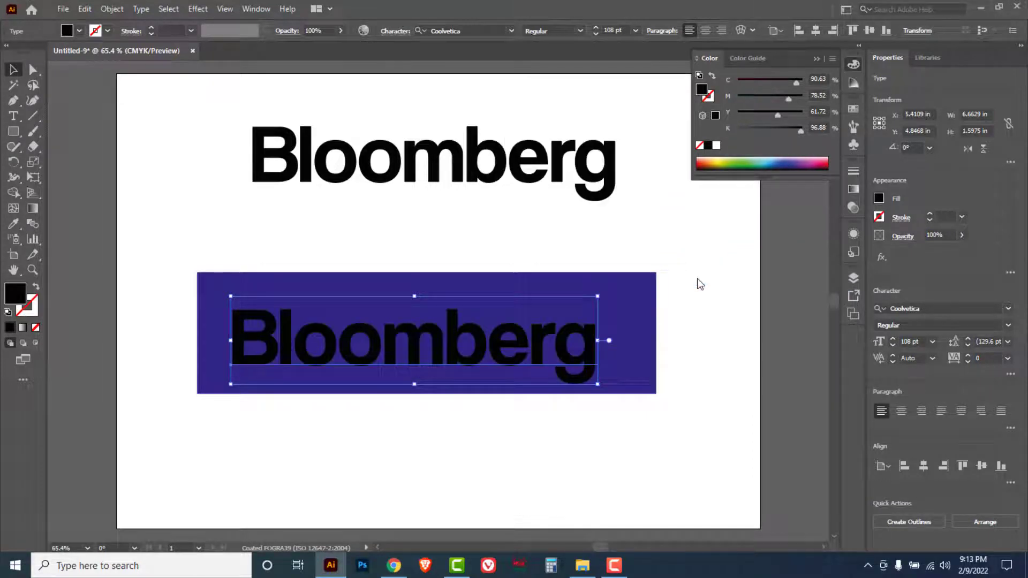
Fill the copied Bloomberg text with white and centre it by eye within the blue rectangle.
left_click(716, 145)
left_click_drag(535, 344, 554, 337)
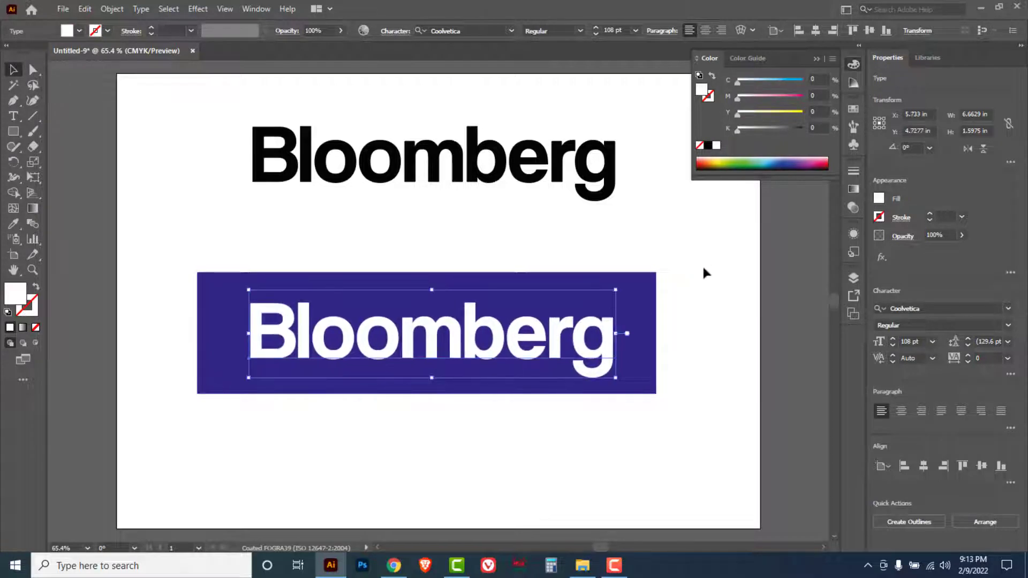
left_click(694, 262)
Duplicate the blue rectangle with its white text just below, and fill the copied rectangle green with C 73, M 0, Y 100, K 0.
left_click_drag(695, 305, 467, 468)
left_click(677, 426)
left_click(647, 432)
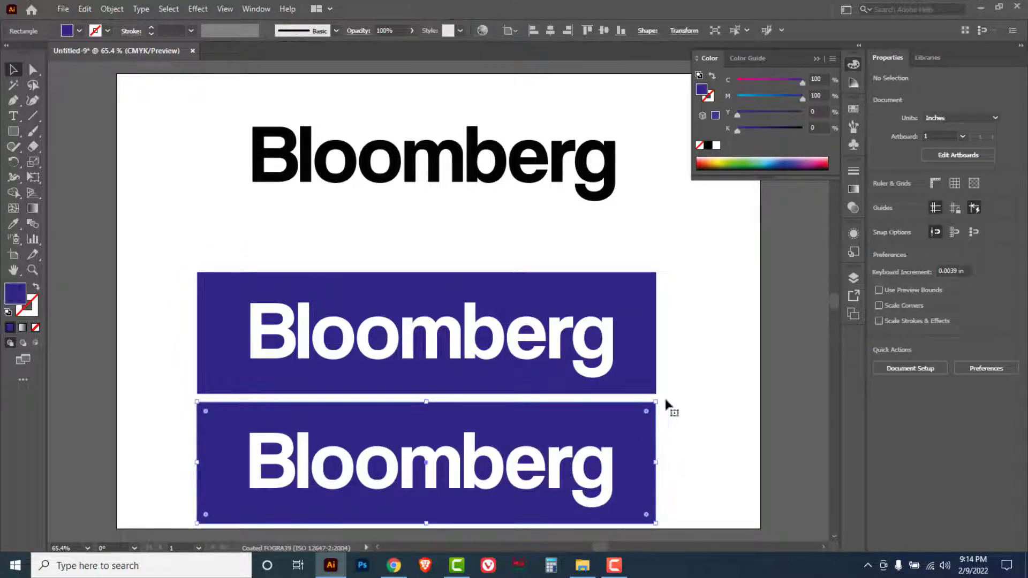
left_click_drag(802, 101, 784, 81)
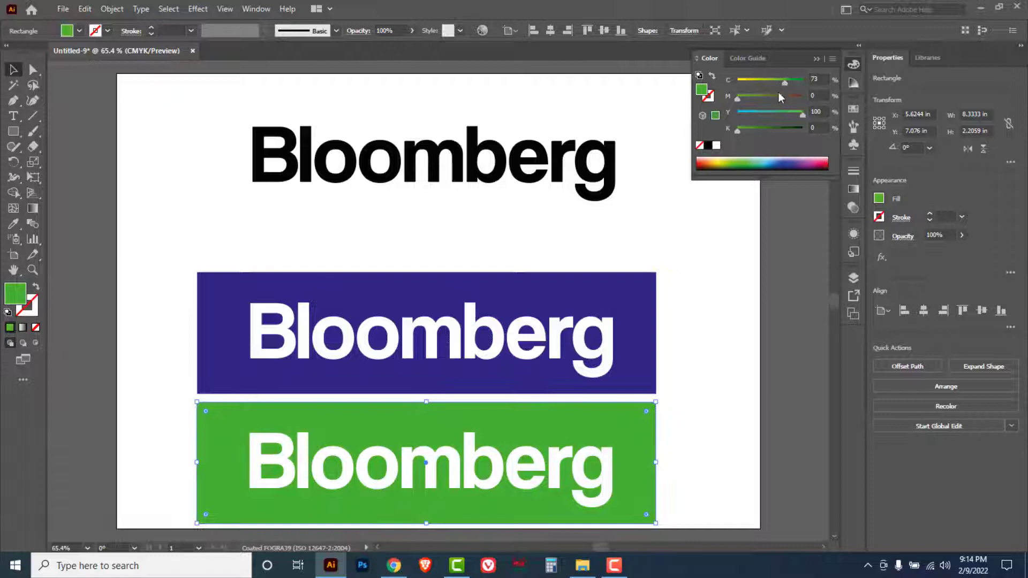
Move the black Bloomberg text slightly down towards the blue rectangle, to about X 5.81 in, Y 1.99 in.
left_click(686, 256)
left_click_drag(354, 177, 356, 203)
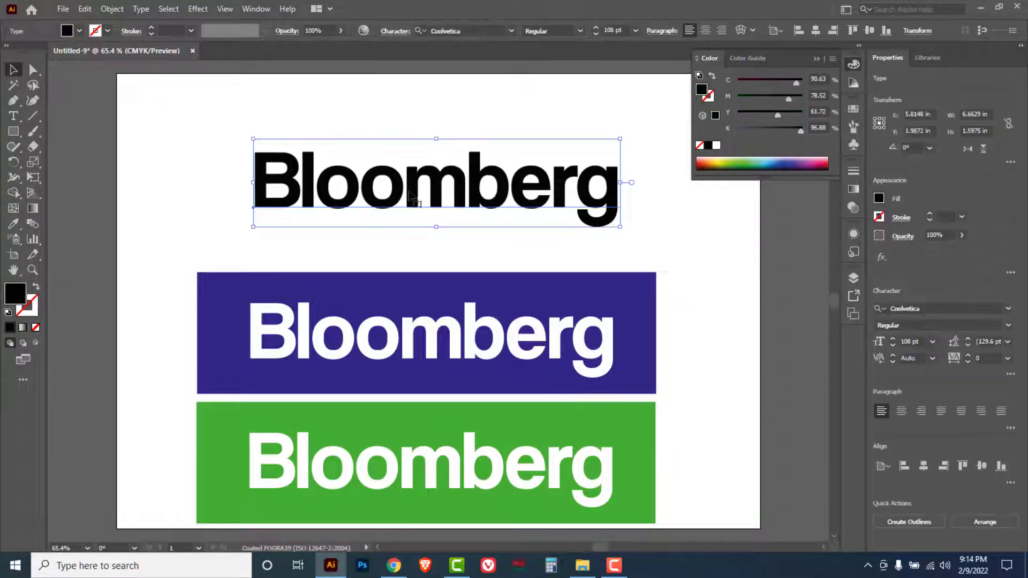
left_click(675, 215)
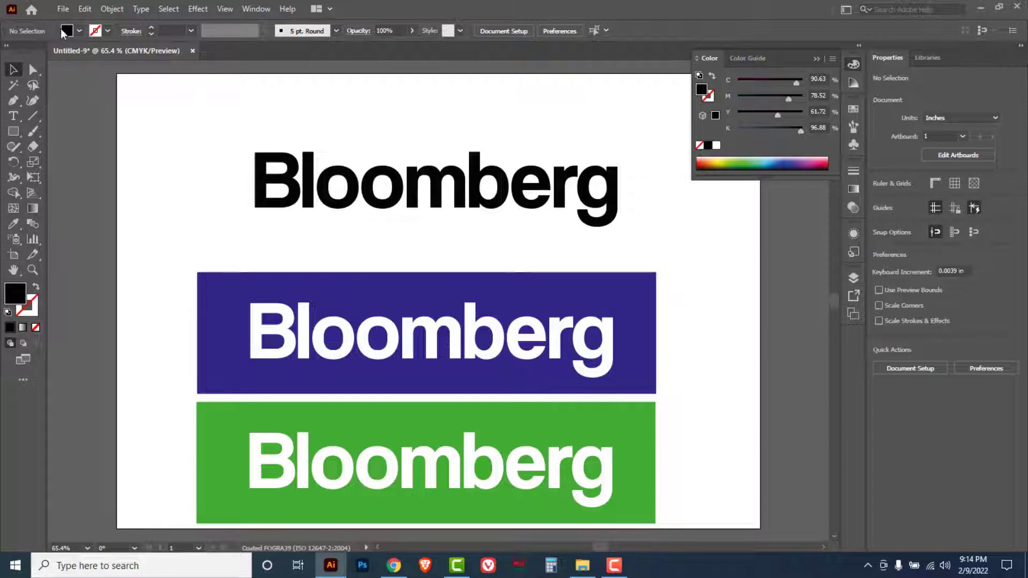
Save the document as an Adobe Illustrator file named "bloomberg logo" in the 5 (bloomberg logo) folder, using the Illustrator 2020 version.
left_click(62, 9)
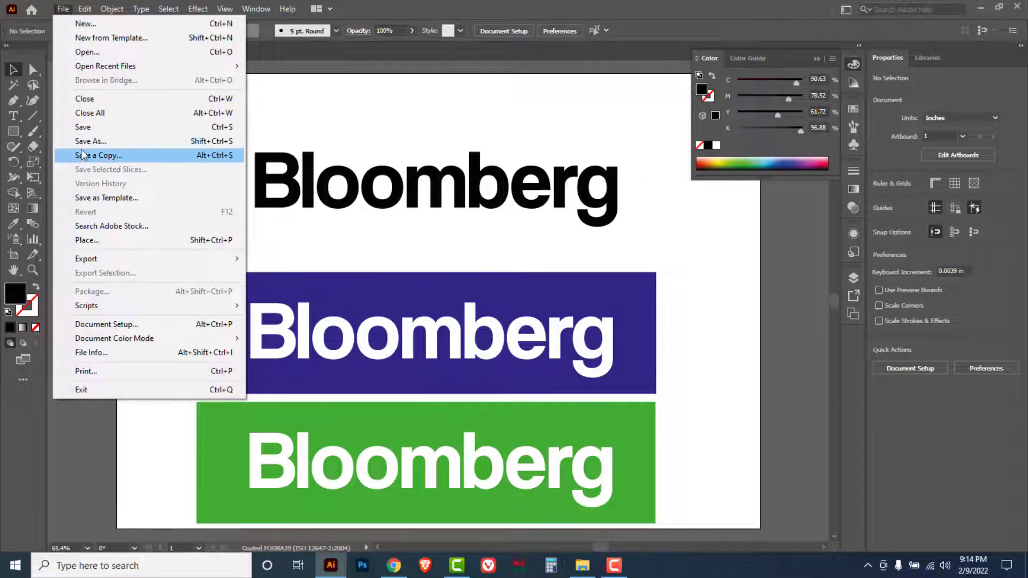
left_click(85, 141)
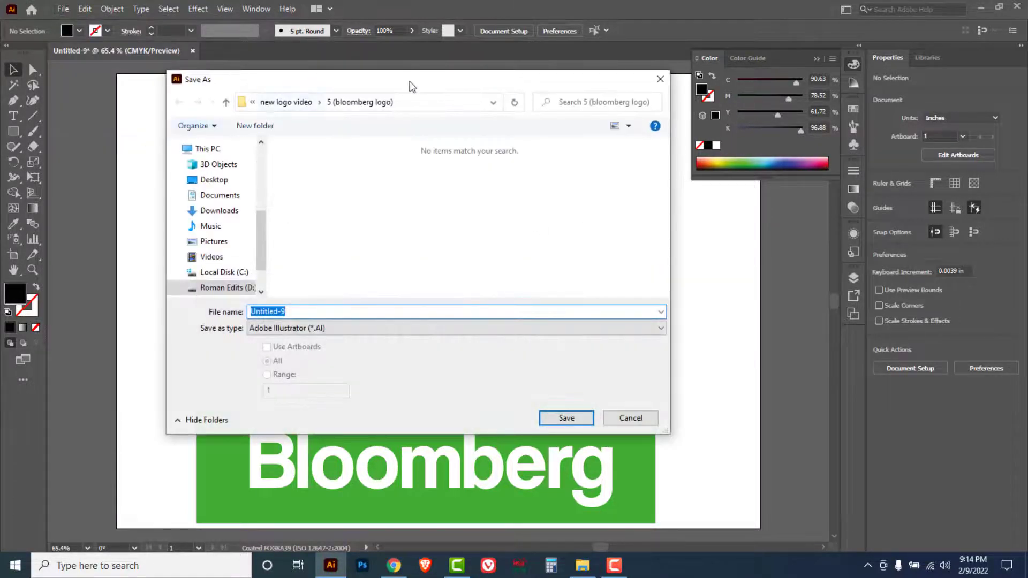
left_click_drag(410, 80, 368, 230)
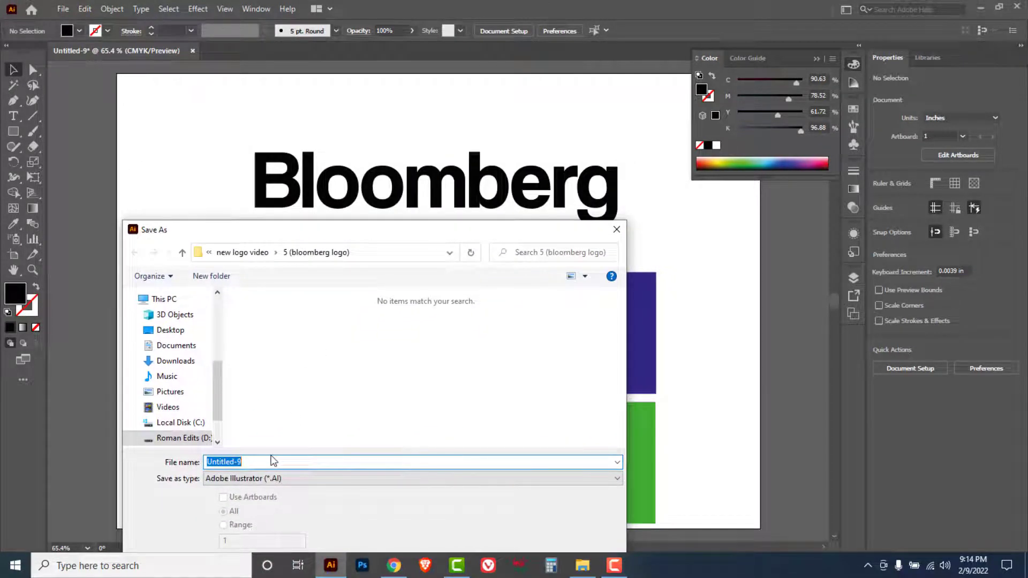
type("bloomberg logo")
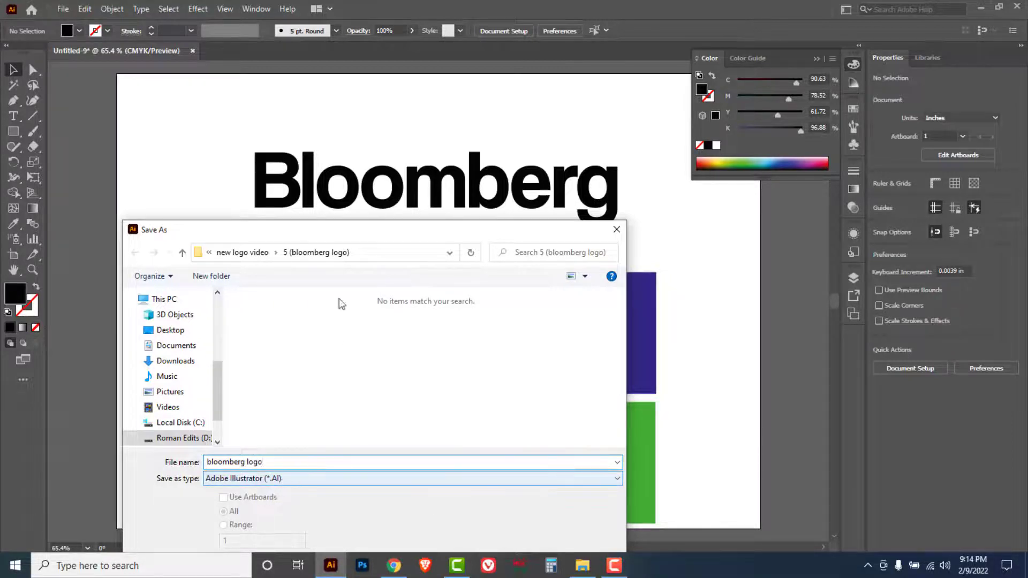
left_click_drag(369, 237, 324, 119)
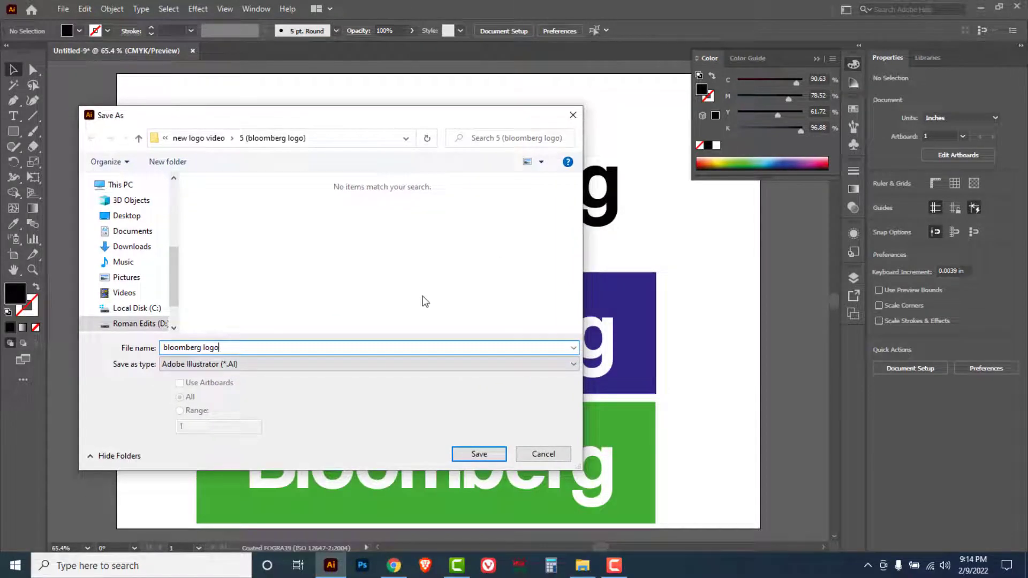
left_click(478, 453)
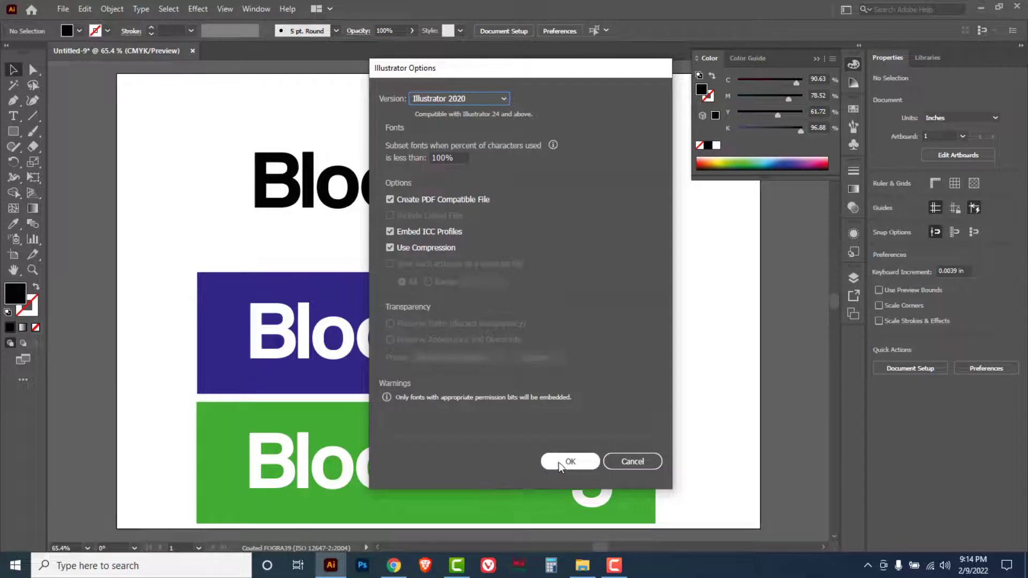
left_click(558, 462)
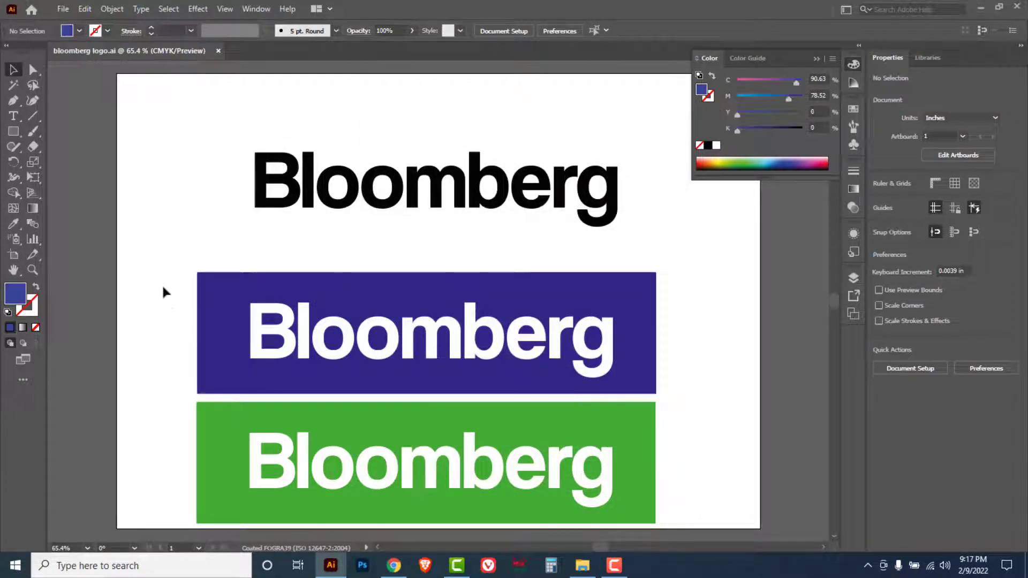
Resize the artboard to fit closely around the blue Bloomberg rectangle, about 8.35 by 2.22 in.
left_click_drag(155, 284, 204, 343)
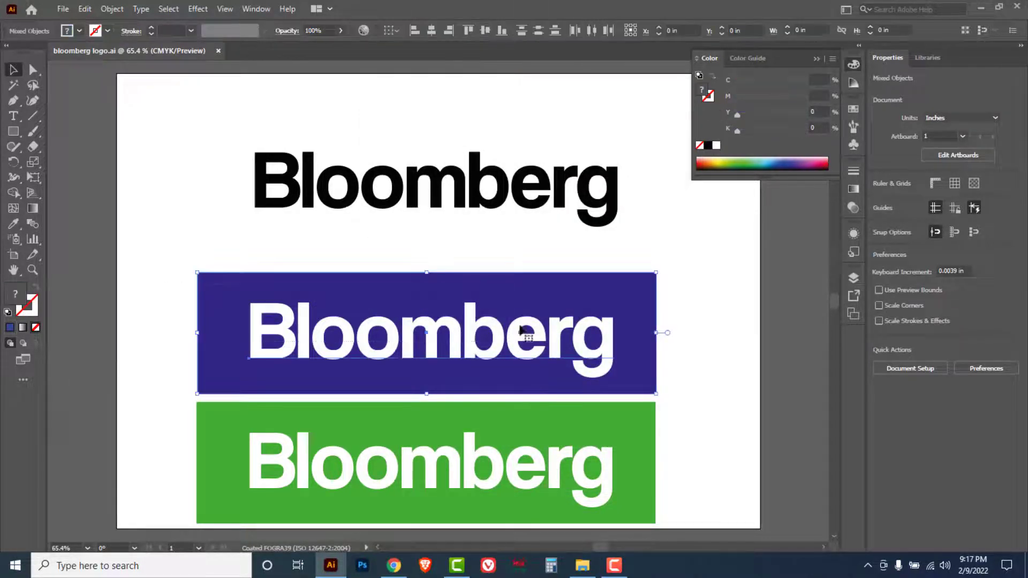
left_click(63, 10)
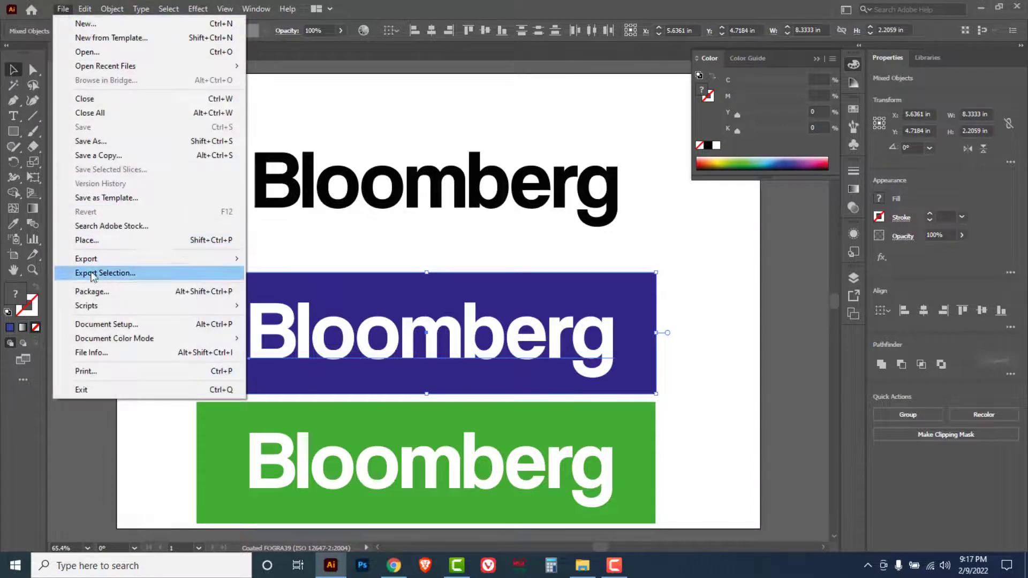
left_click(106, 326)
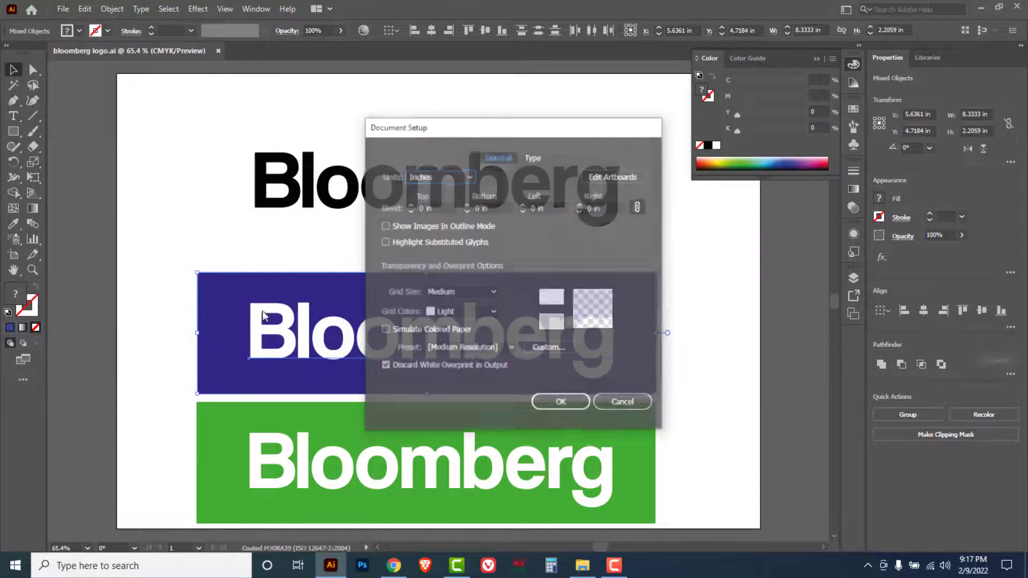
left_click(605, 175)
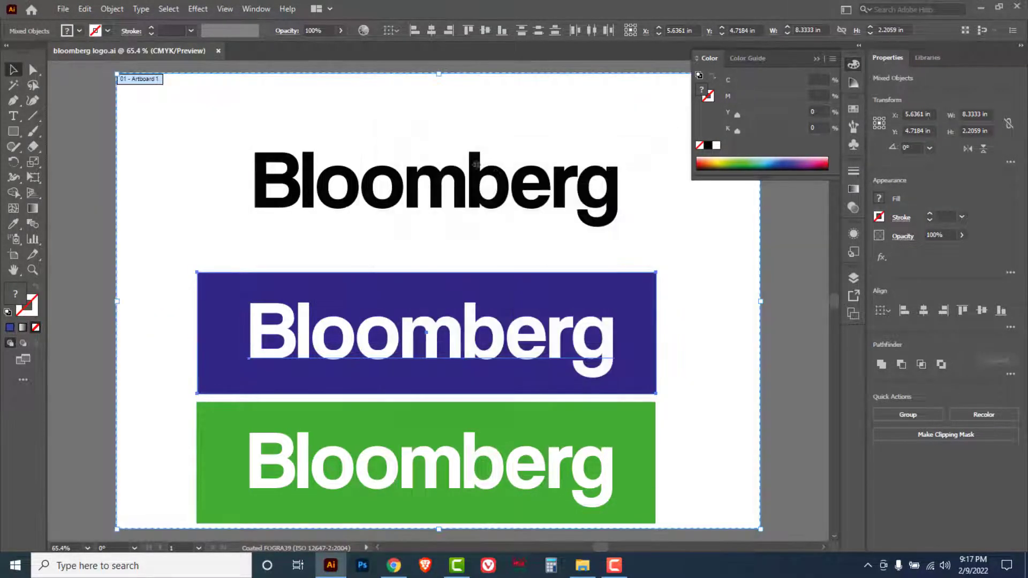
left_click_drag(439, 75, 439, 273)
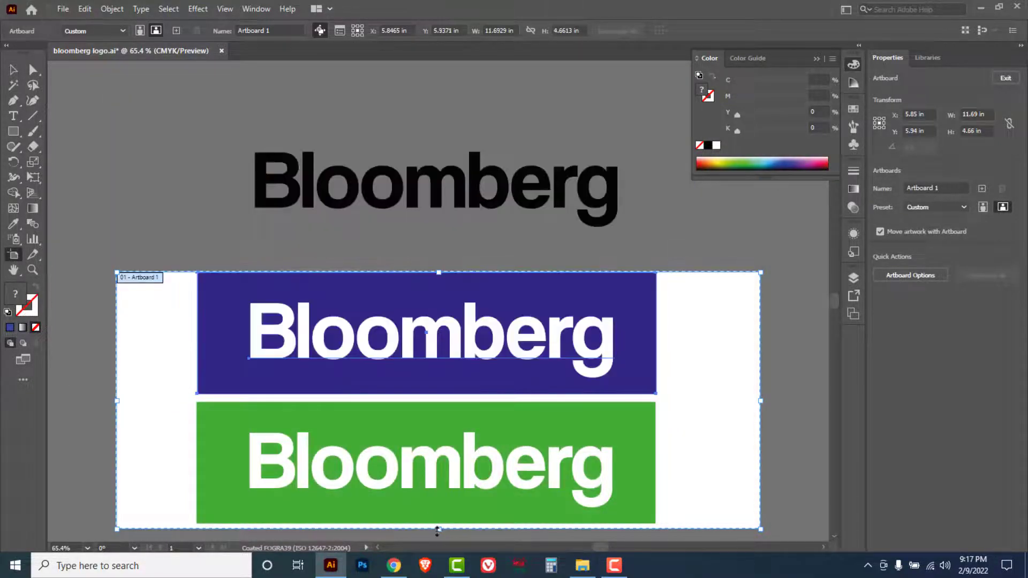
left_click_drag(439, 532, 450, 397)
left_click_drag(760, 337, 657, 337)
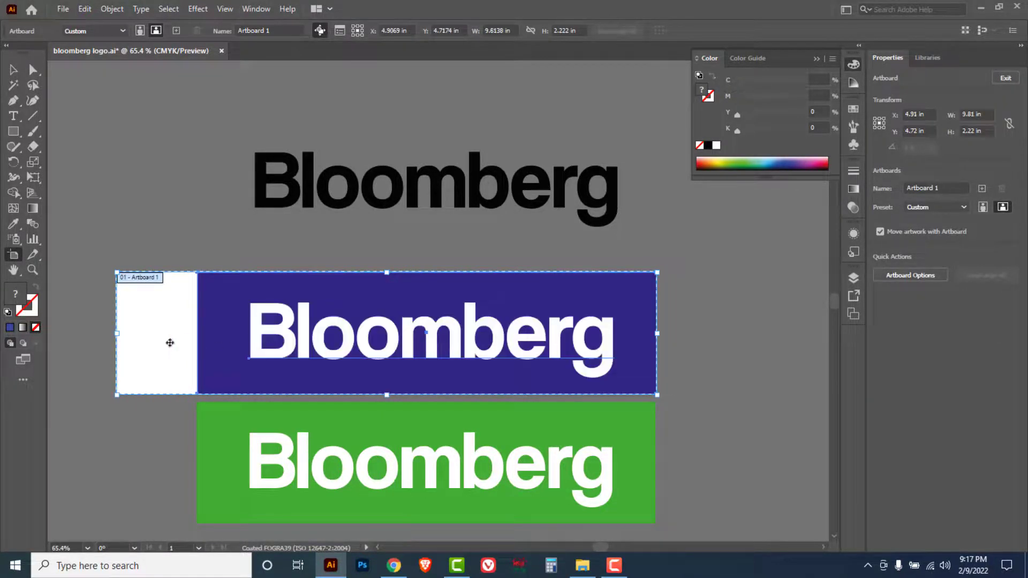
left_click_drag(116, 335, 198, 338)
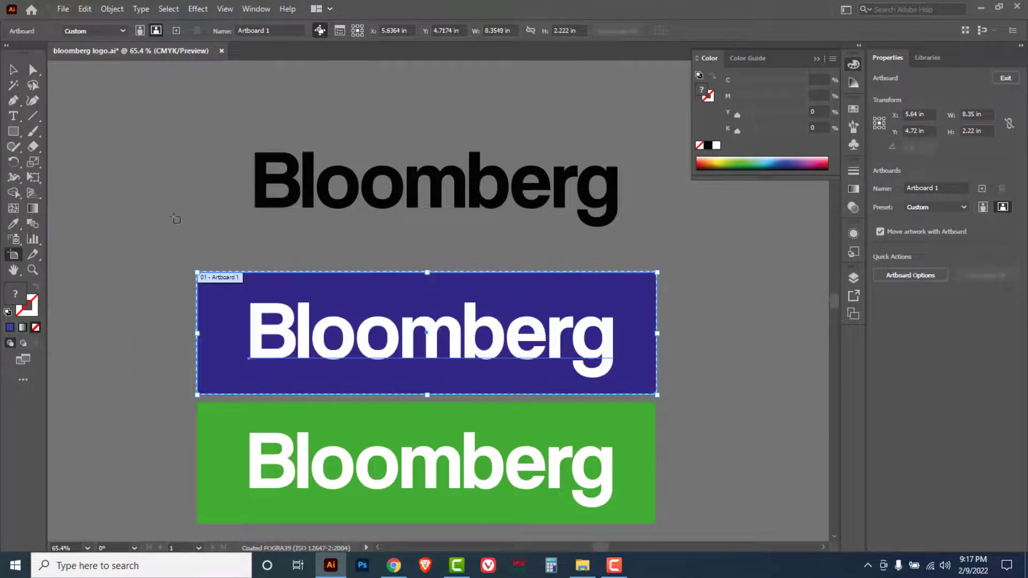
Export the artboard for web as a maximum-quality JPEG, adding 1 to the bloomberg-logo file name.
left_click(63, 9)
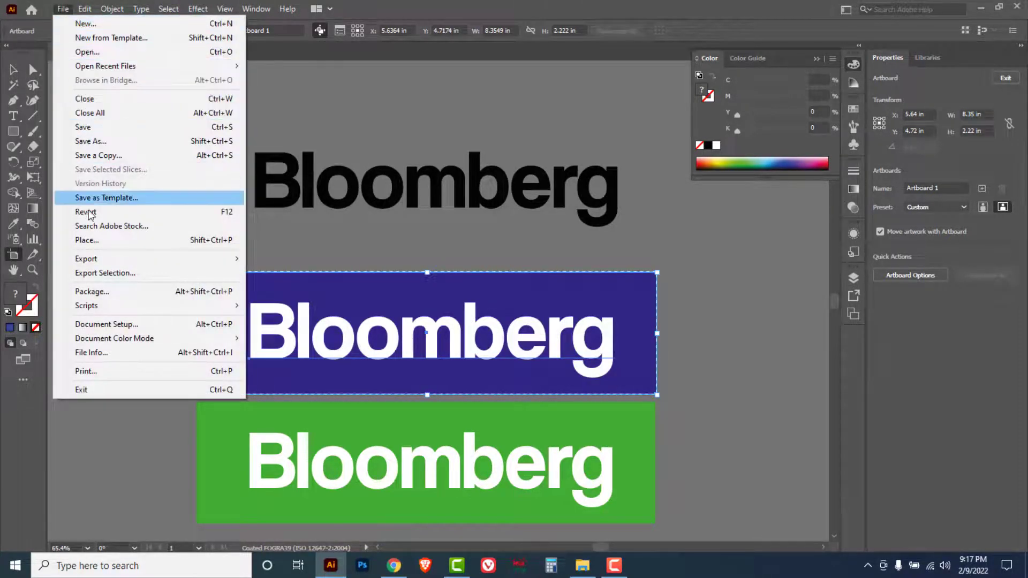
mouse_move(89, 263)
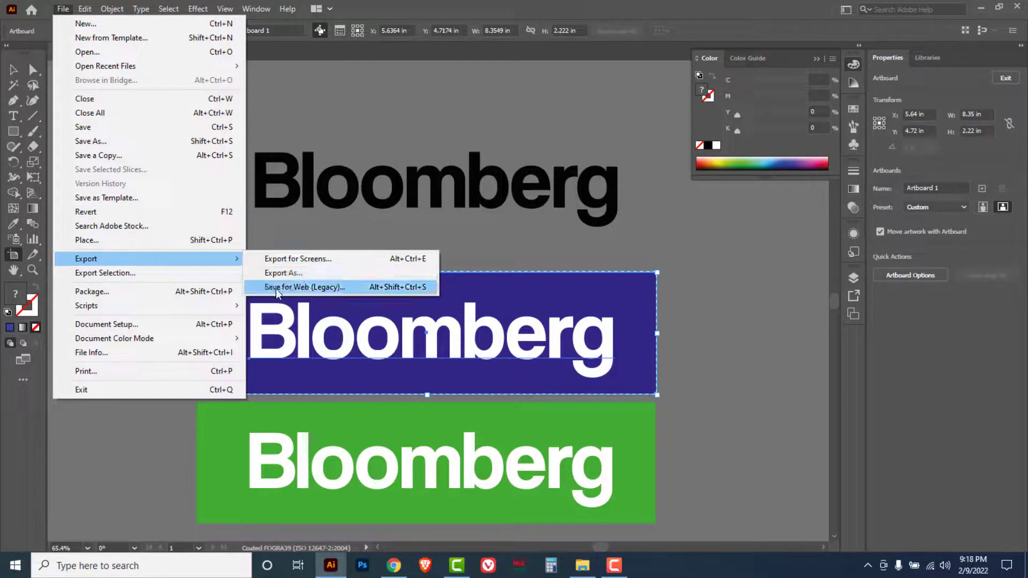
left_click(323, 287)
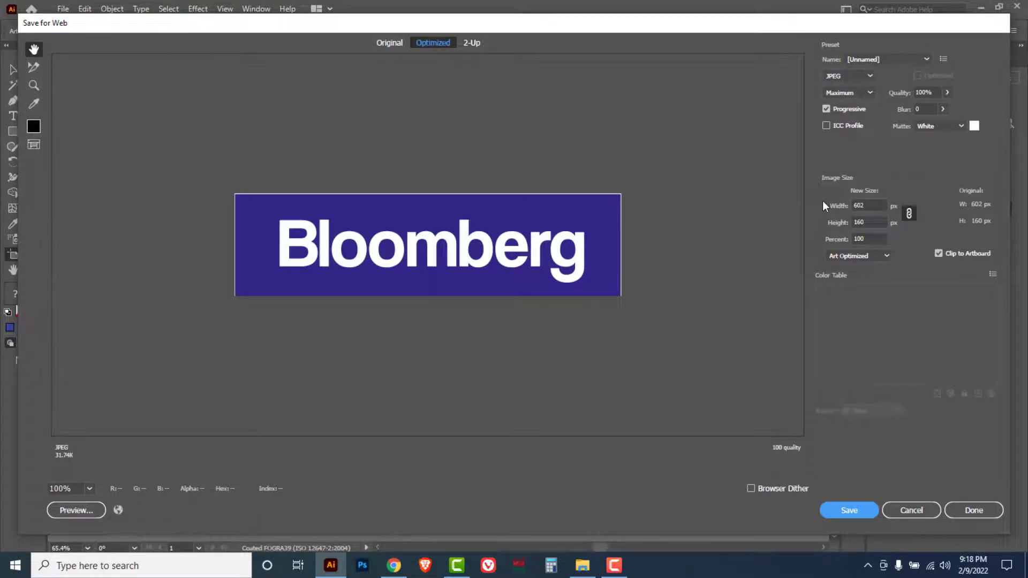
left_click(869, 76)
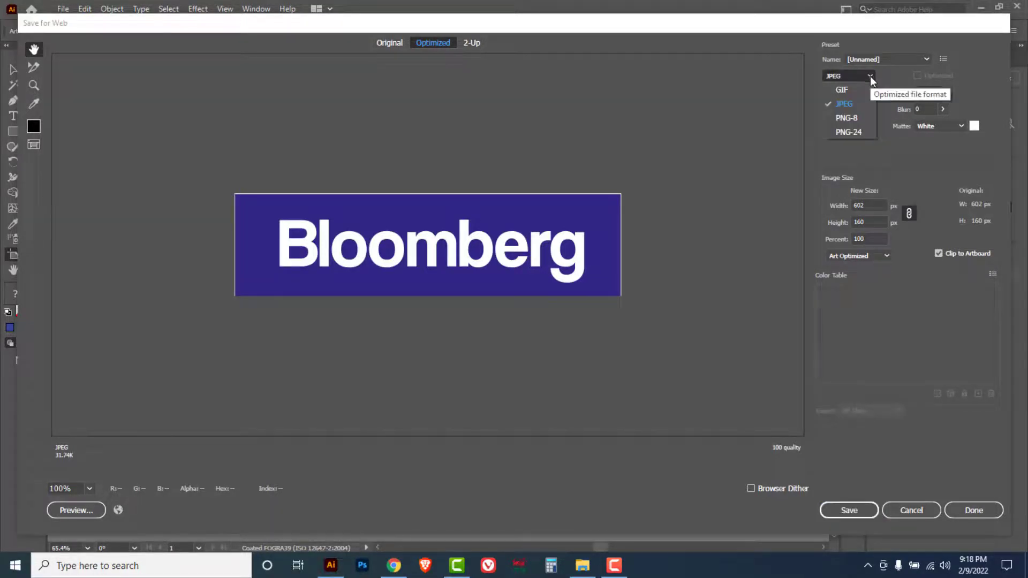
left_click(845, 105)
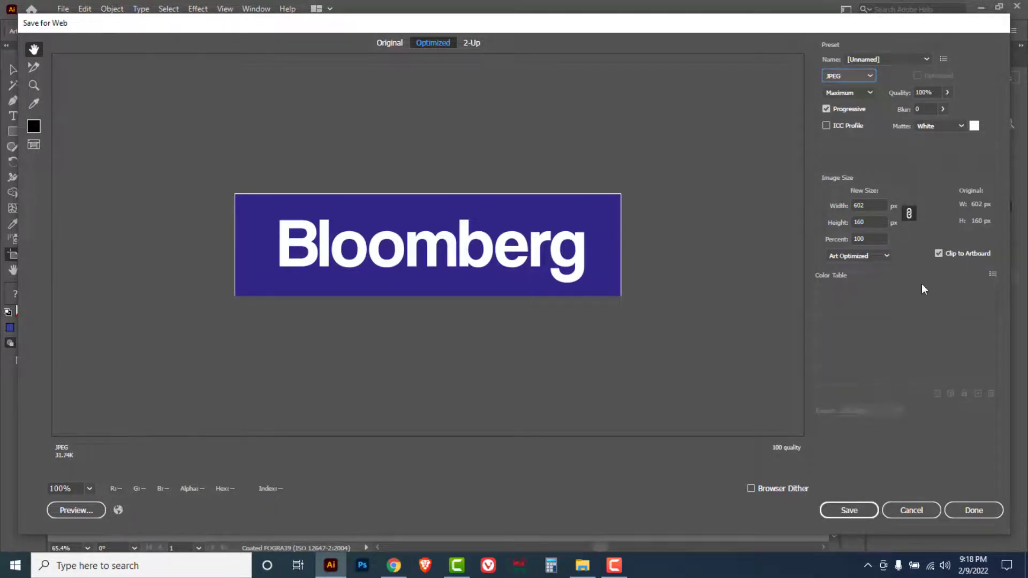
left_click(851, 512)
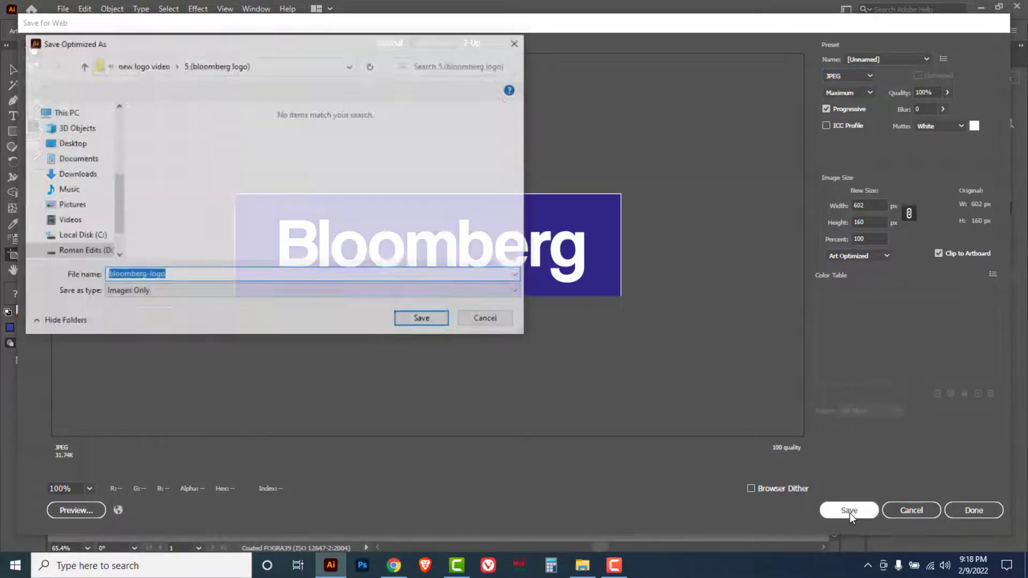
left_click(218, 273)
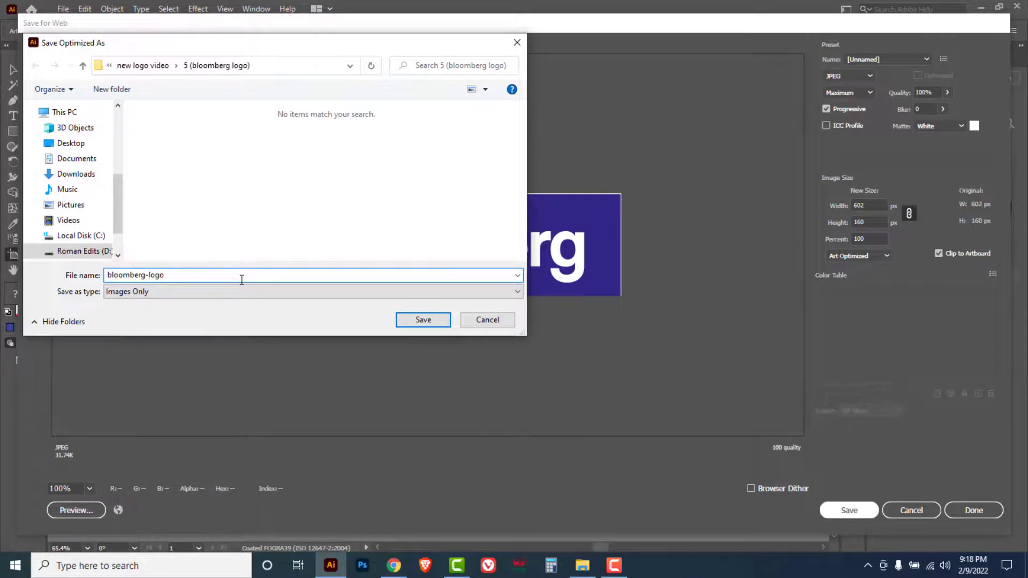
type("1")
left_click(423, 320)
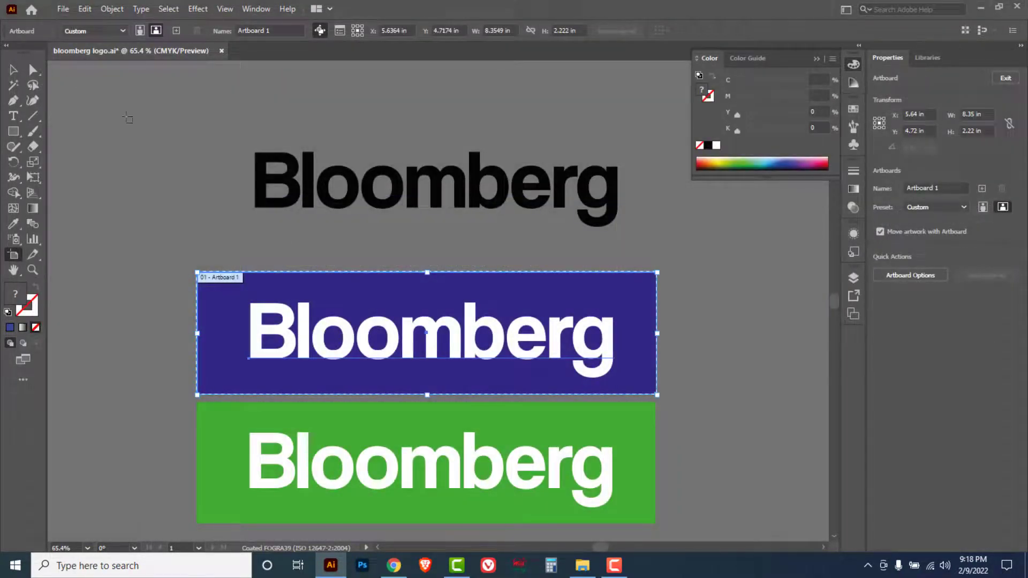
Check the exported bloomberg-logo-1 image from the 5 (bloomberg logo) folder in Photos, and return to the Illustrator document without opening the file there.
left_click(61, 10)
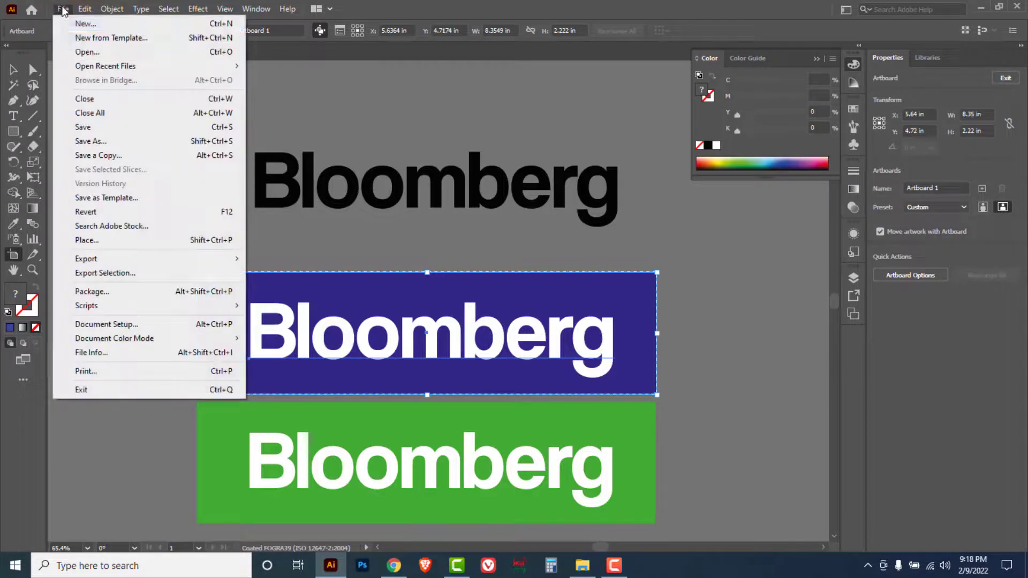
left_click(83, 52)
left_click(119, 129)
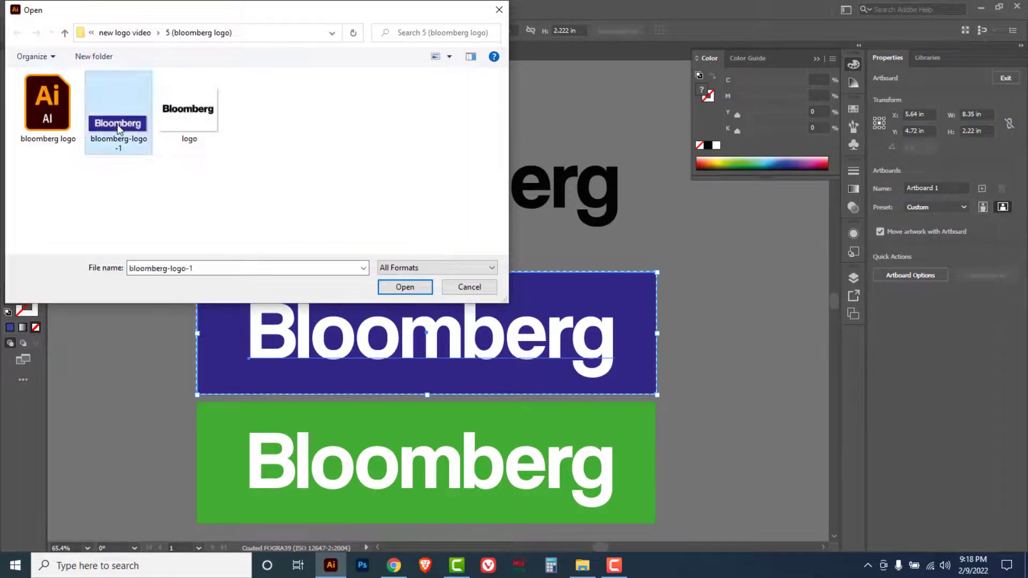
right_click(119, 128)
left_click(150, 154)
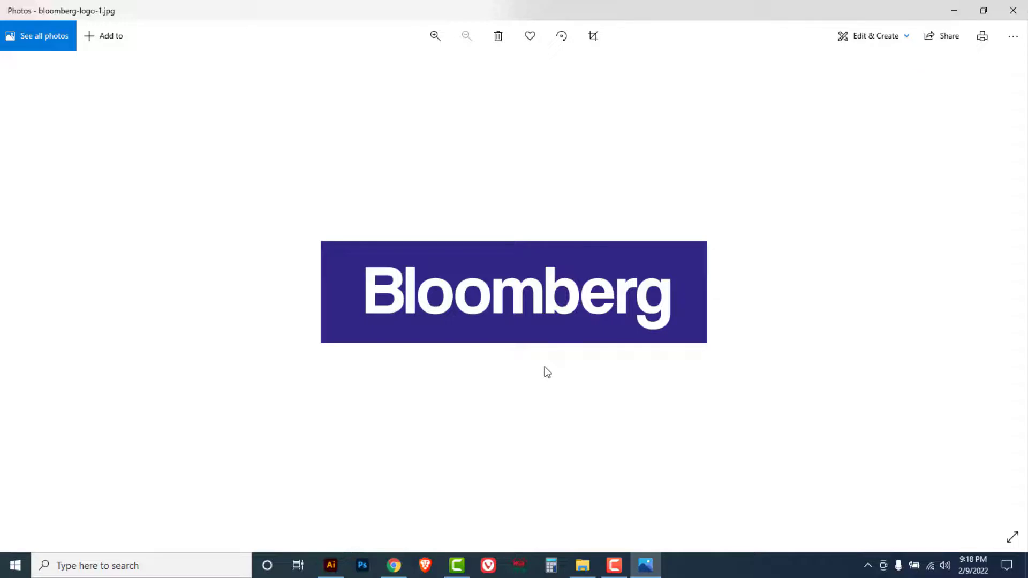
left_click(1012, 16)
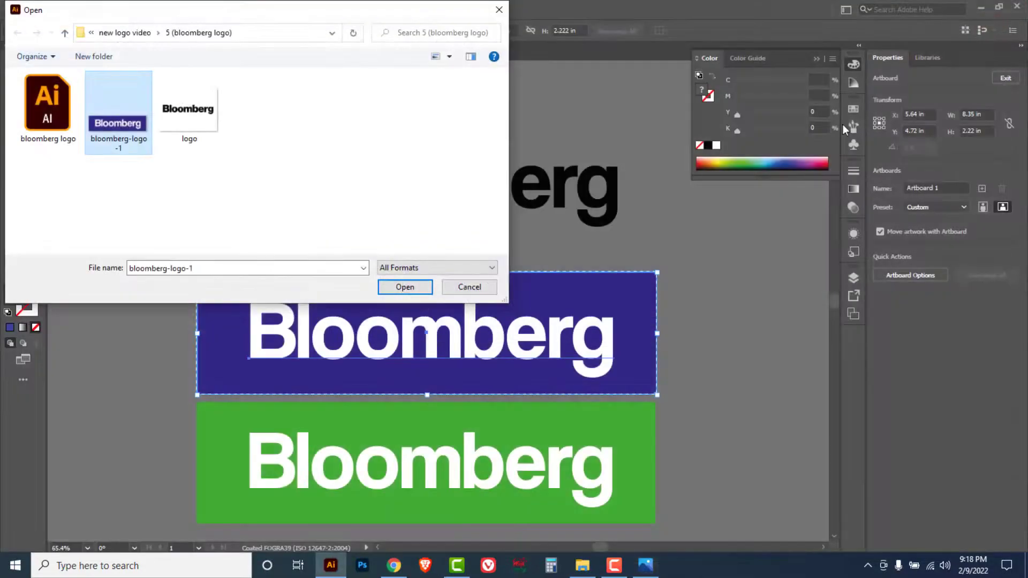
left_click(470, 287)
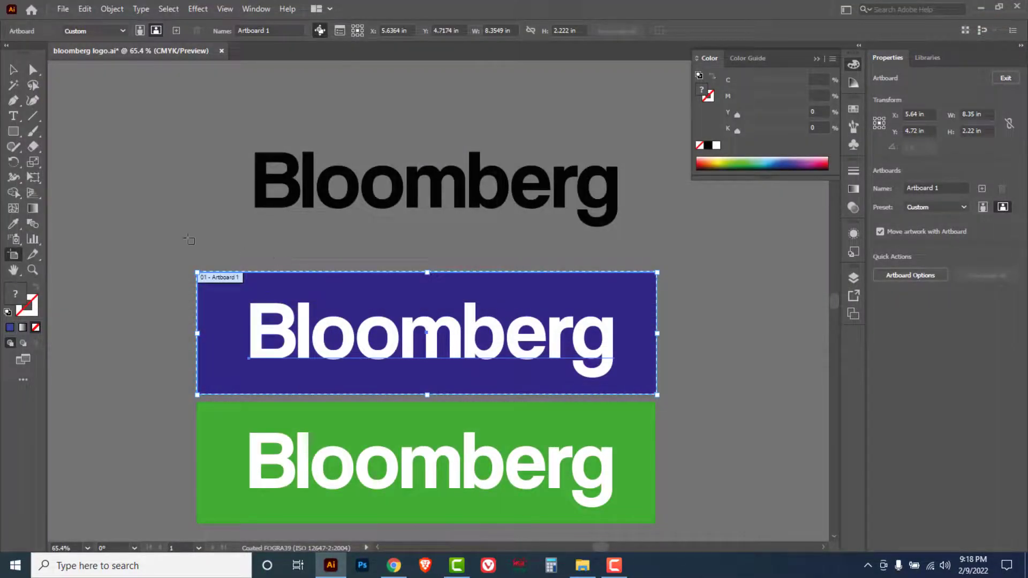
Leave artboard editing for the Selection tool and deselect the blue Bloomberg rectangle and its text.
left_click(13, 69)
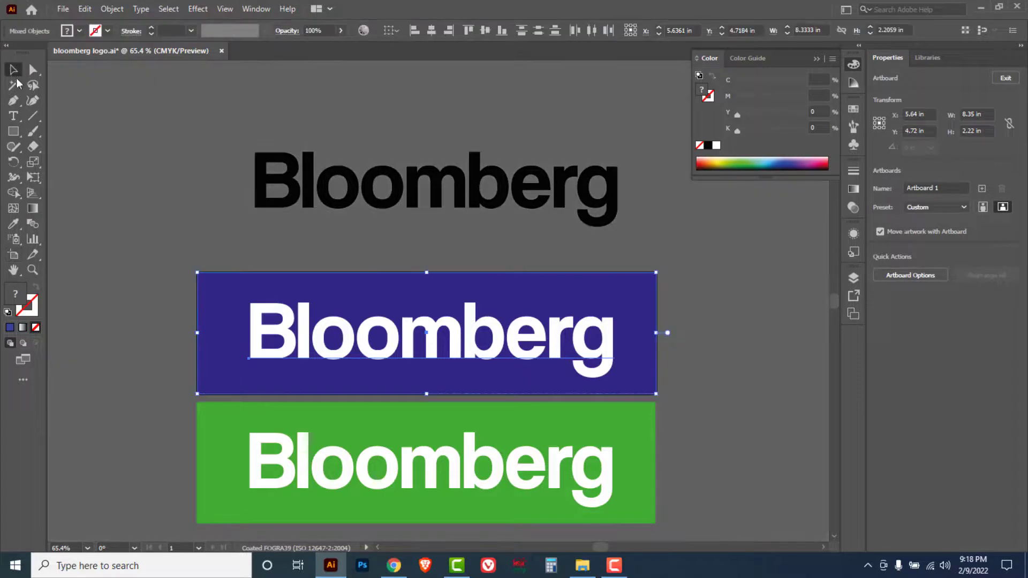
left_click(141, 239)
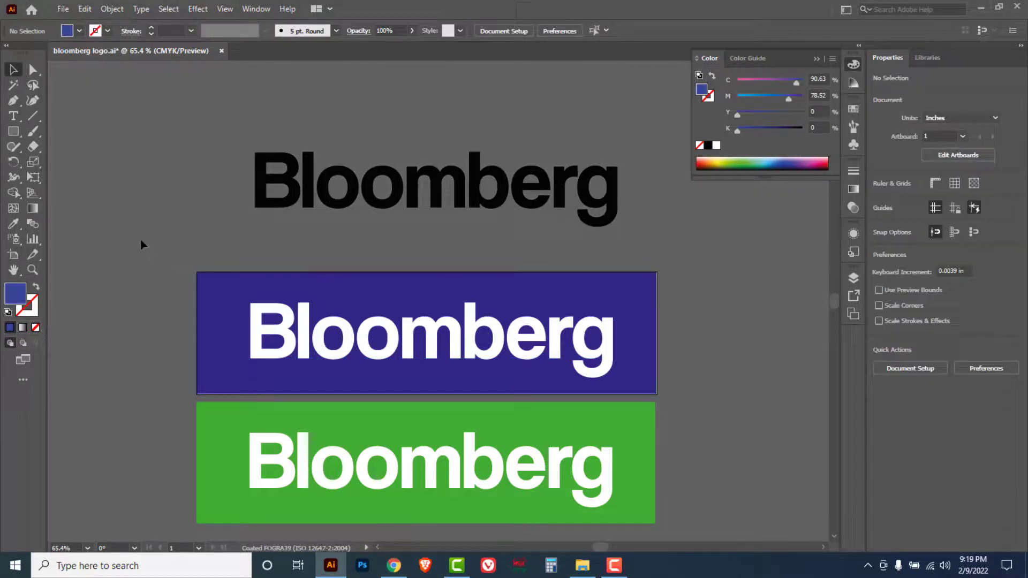